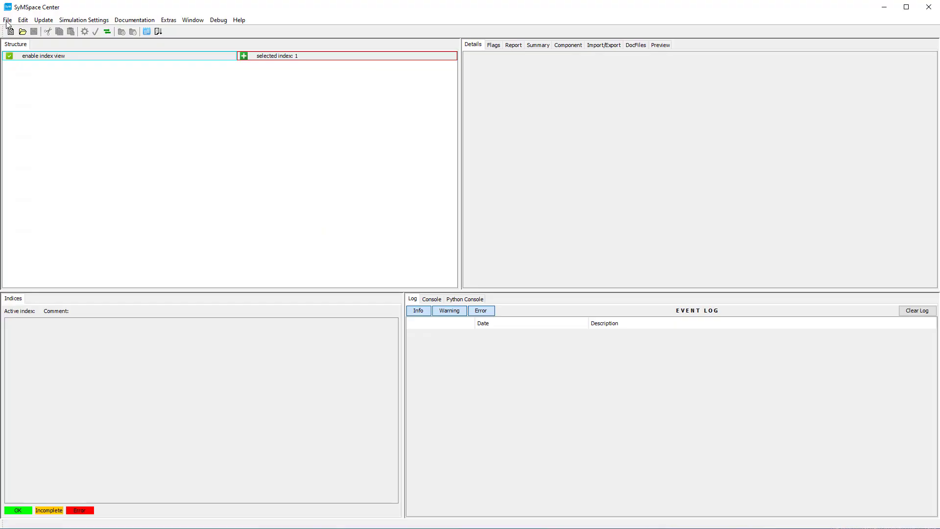
Create a new project file named Tutorial_Mechanic_Simulation.mop in the Tutorial folder.
click(7, 21)
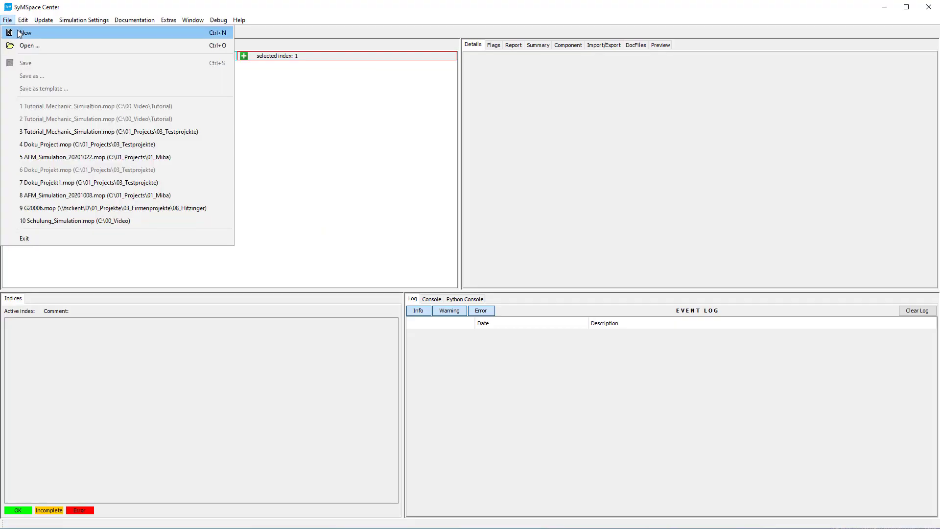
click(22, 33)
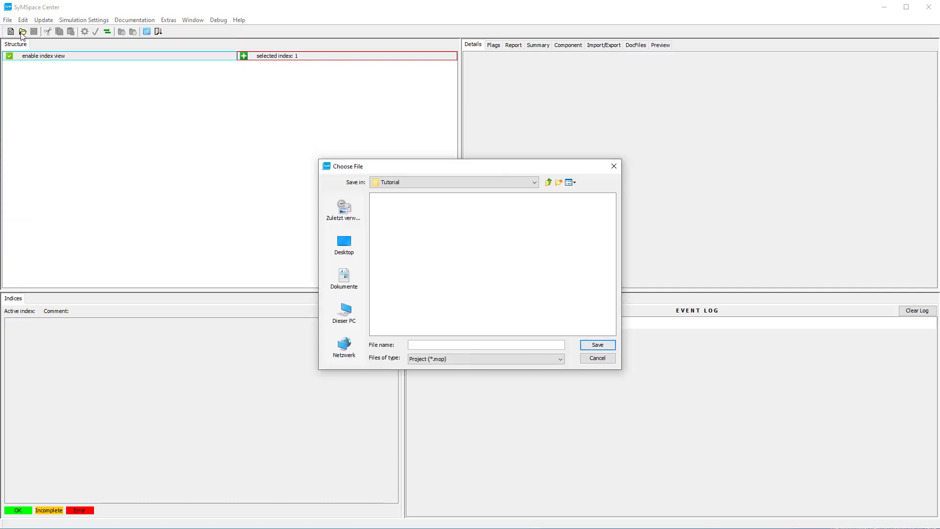
text(Tutorial_Mechanic_Simulation)
click(597, 345)
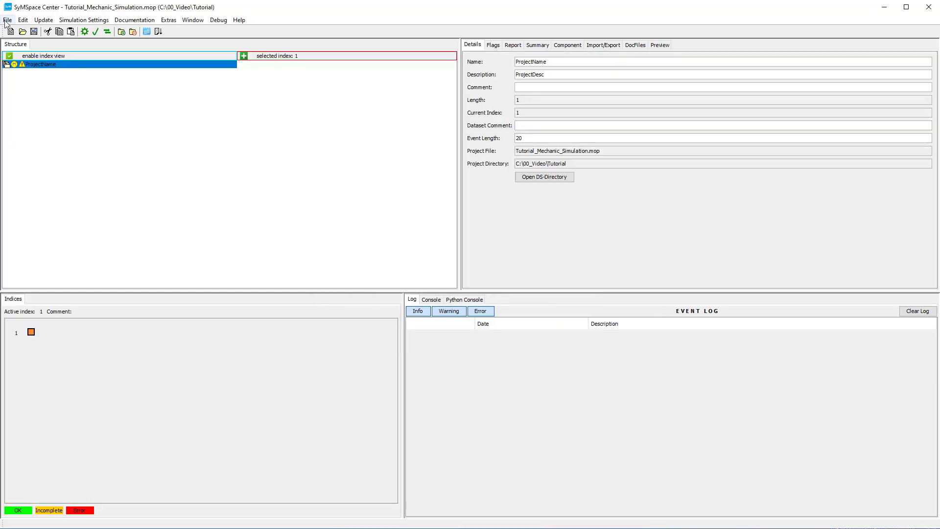
Insert the BasicModel component from Simulation > Framework into the project.
click(23, 20)
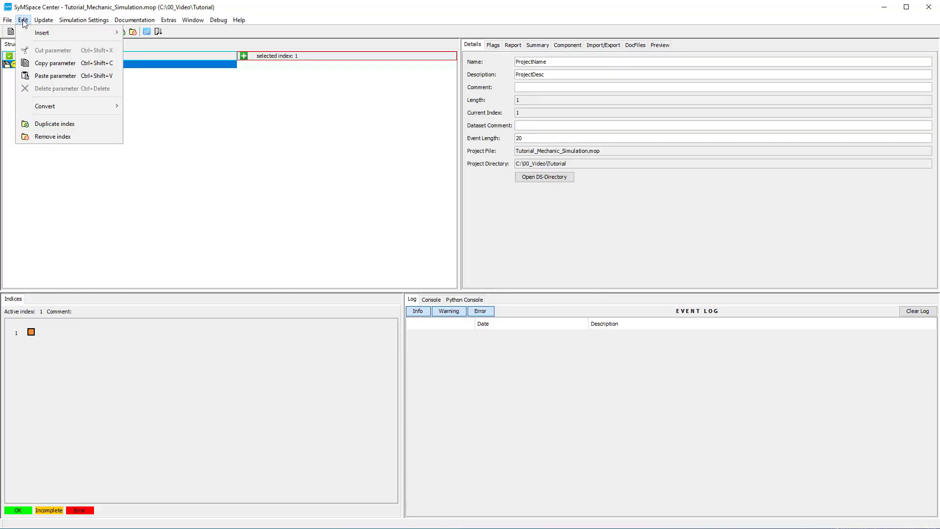
mouse_move(66, 35)
click(179, 34)
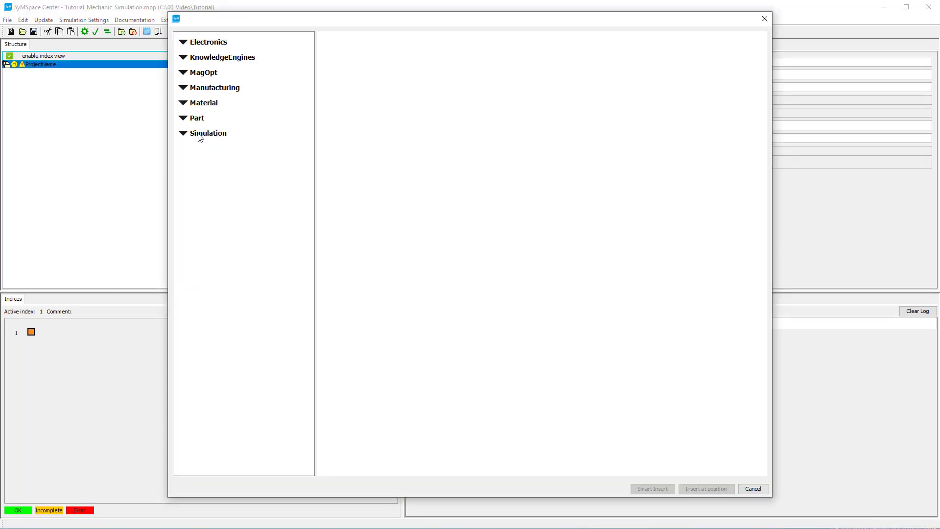
click(200, 136)
click(210, 167)
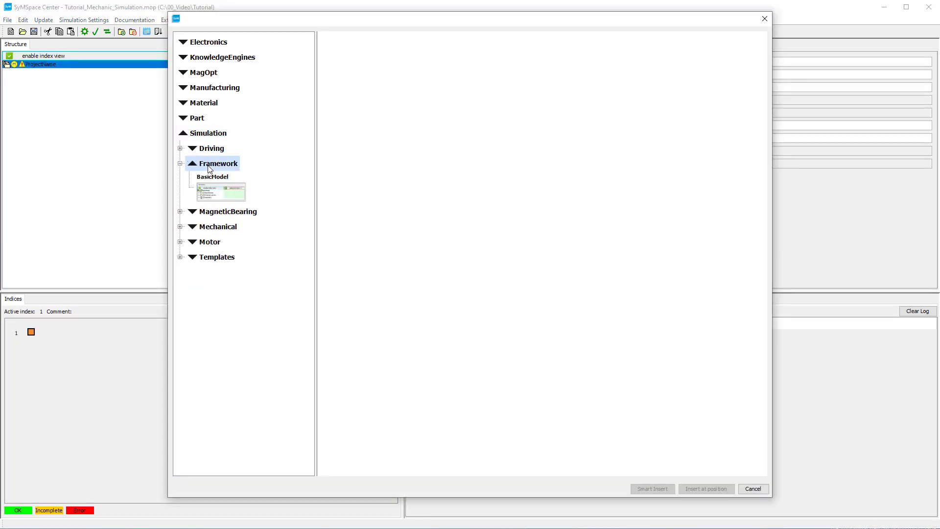
click(206, 189)
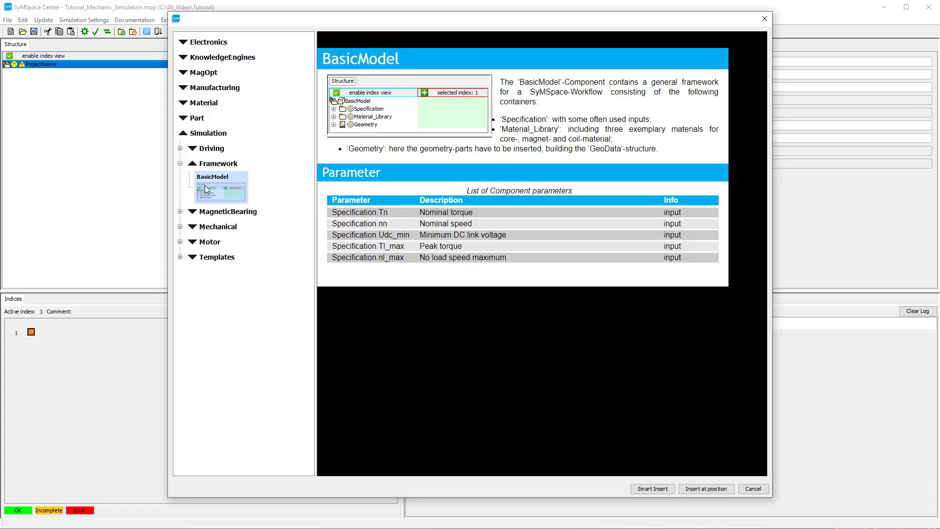
click(690, 489)
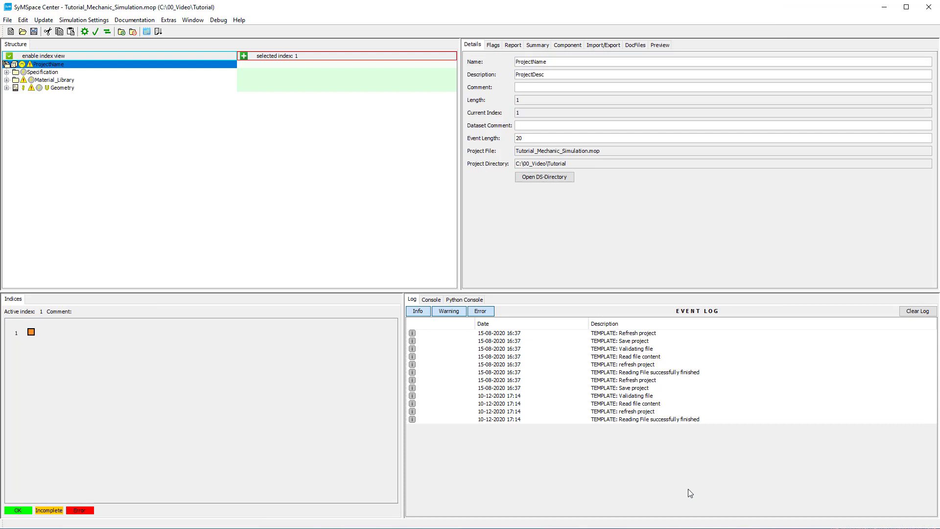
Insert RotorStress2DHotInt from Simulation > Motor > Mechanical as Mechanic_Simulation and view its Component documentation.
click(23, 20)
mouse_move(42, 33)
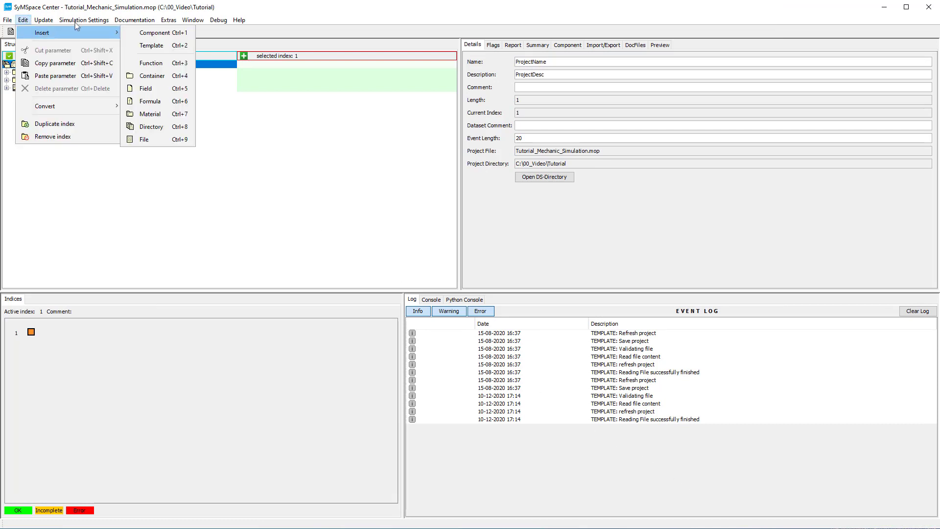
click(157, 33)
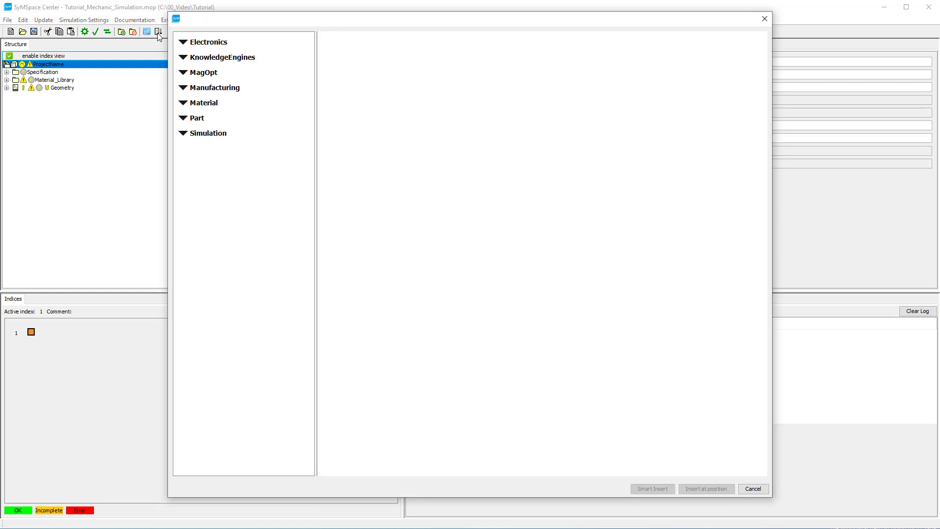
click(202, 133)
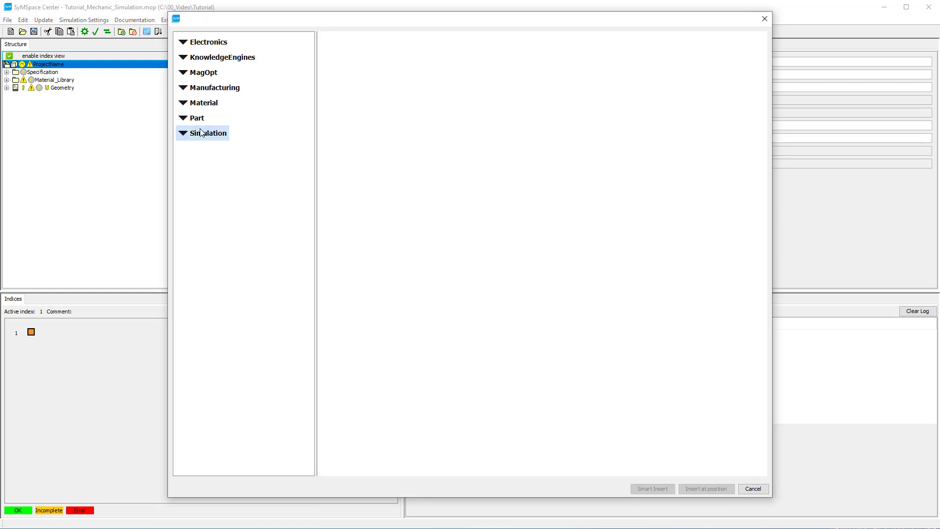
click(210, 210)
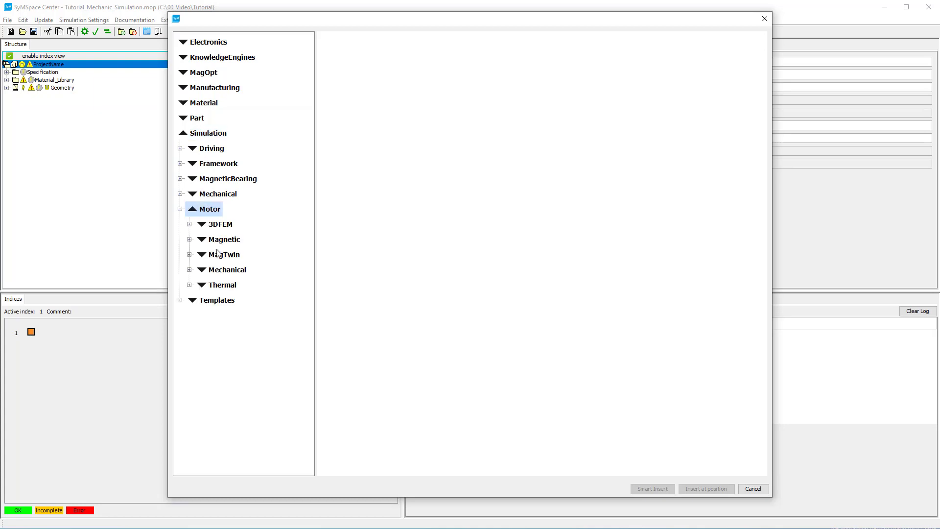
click(223, 271)
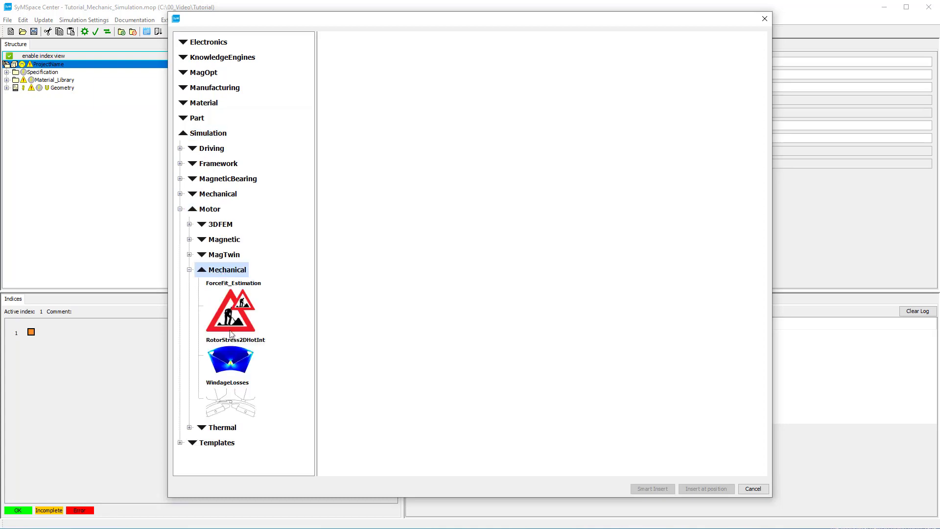
click(234, 360)
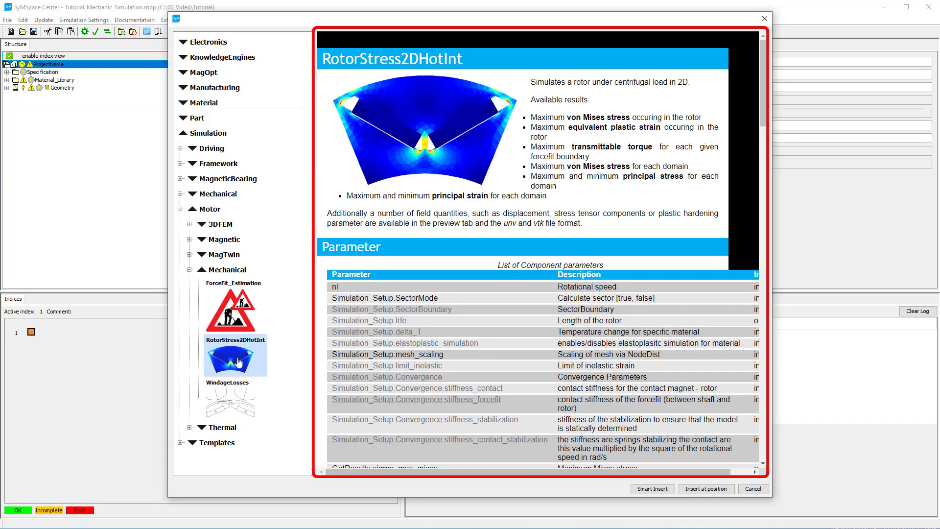
click(696, 489)
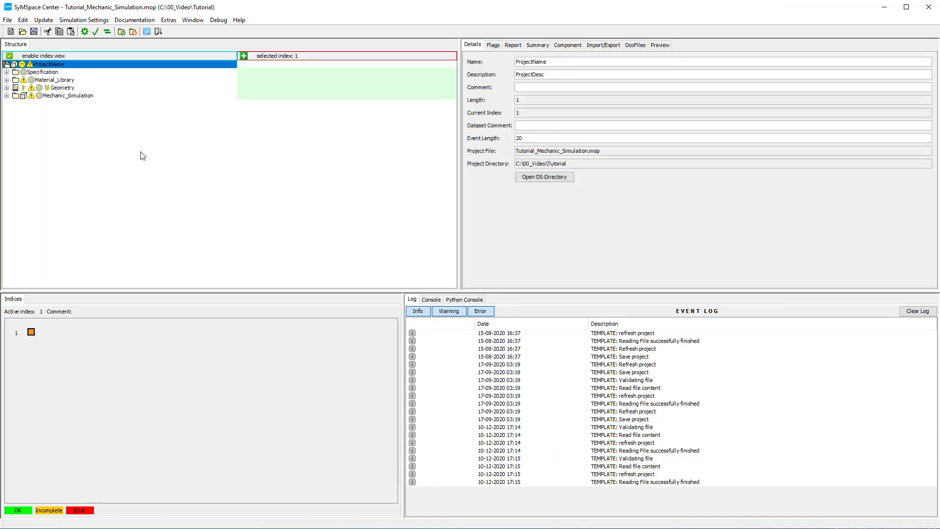
click(51, 96)
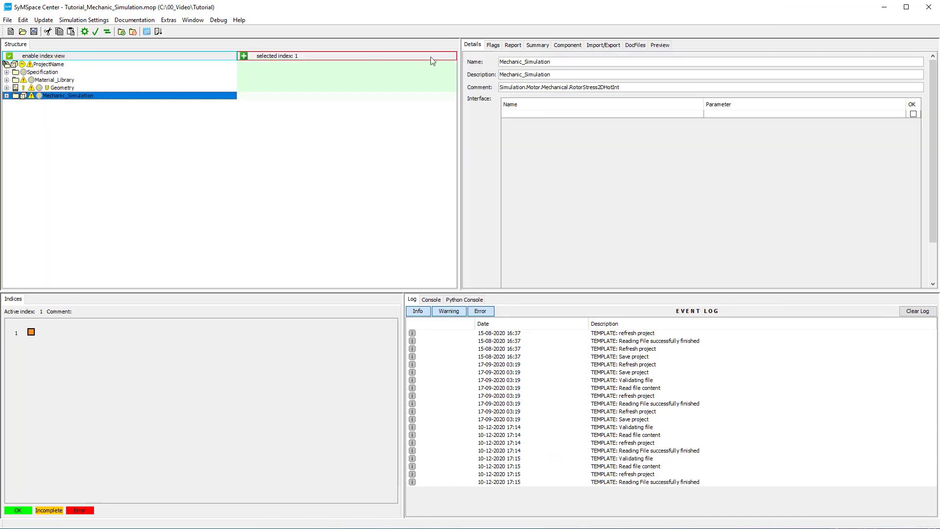
click(569, 44)
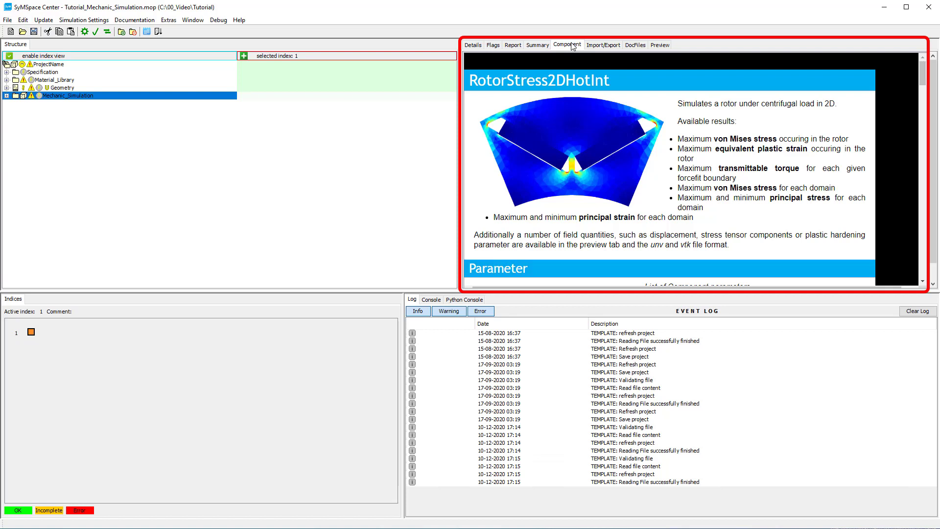
Insert Rotor_Interior10_FreeCAD from Part > MotorPart > RotorPMInterior > FreeCAD into Geometry.
click(62, 87)
click(24, 21)
mouse_move(101, 31)
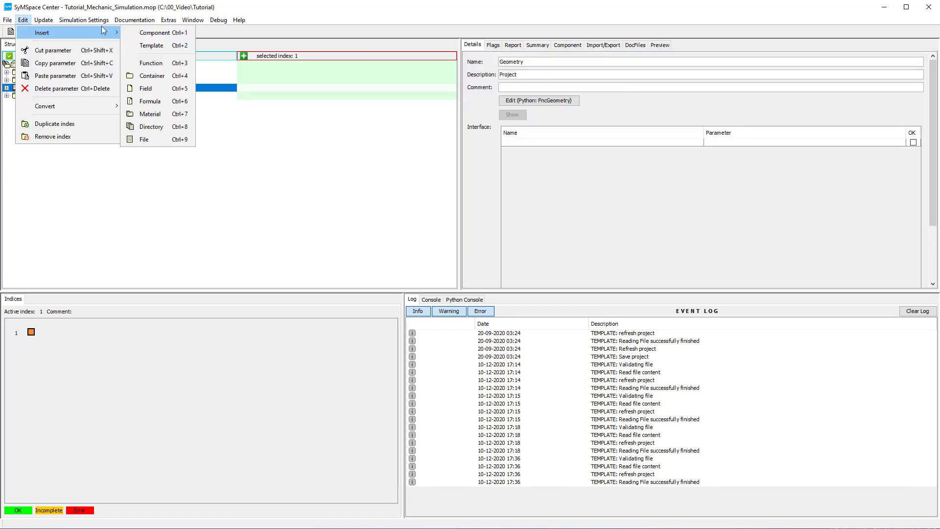
click(170, 33)
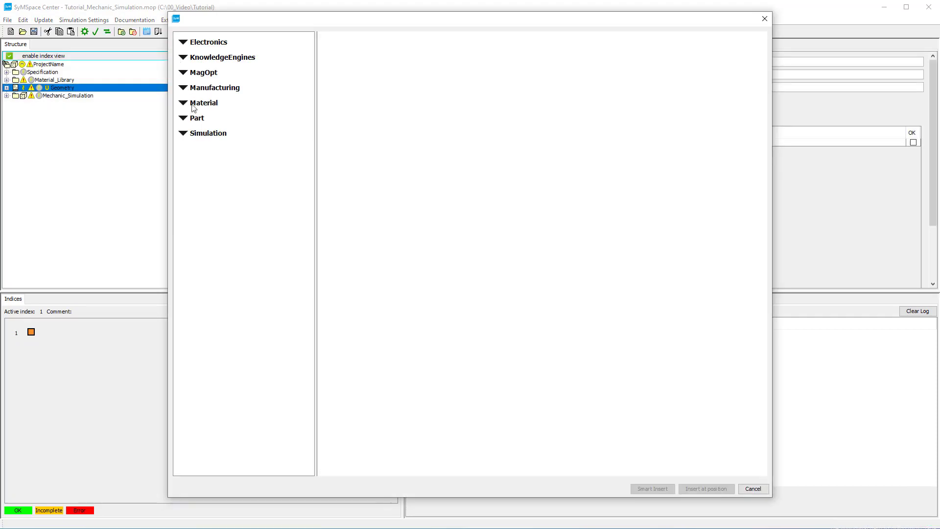
click(197, 119)
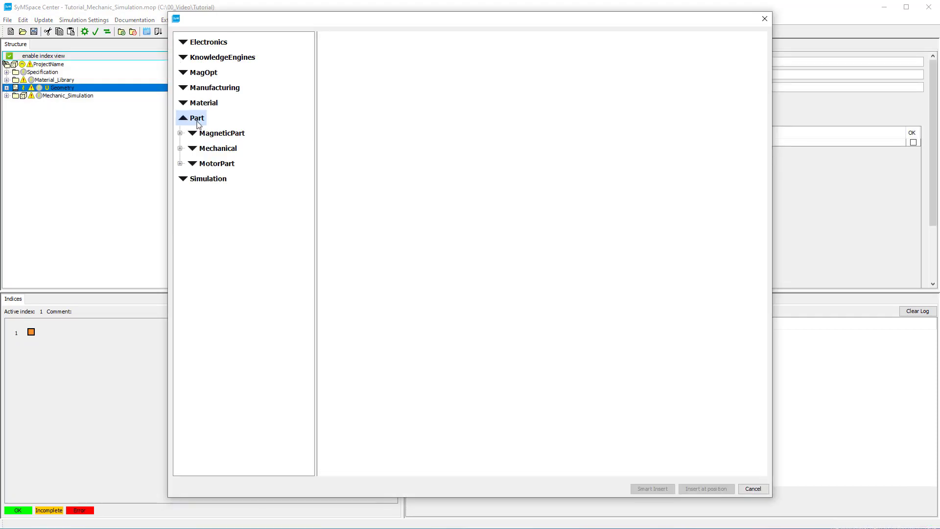
click(205, 167)
click(211, 287)
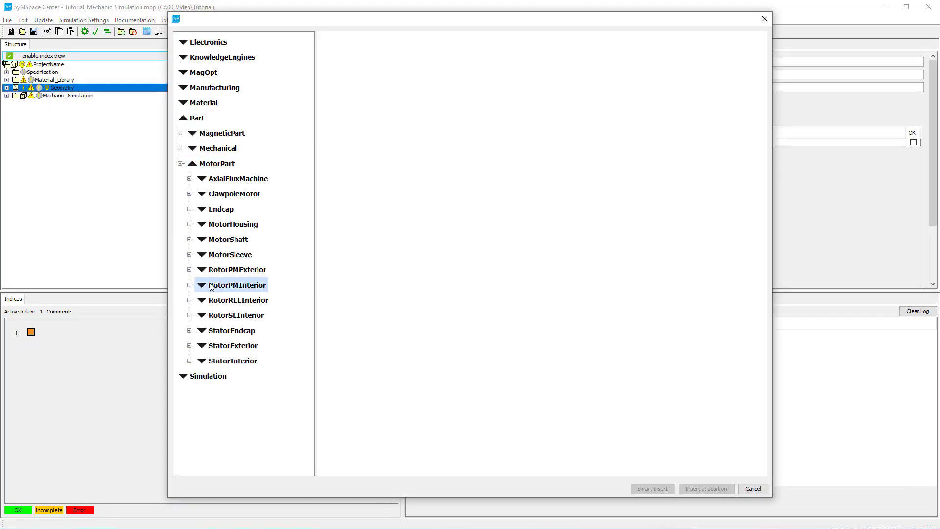
click(229, 346)
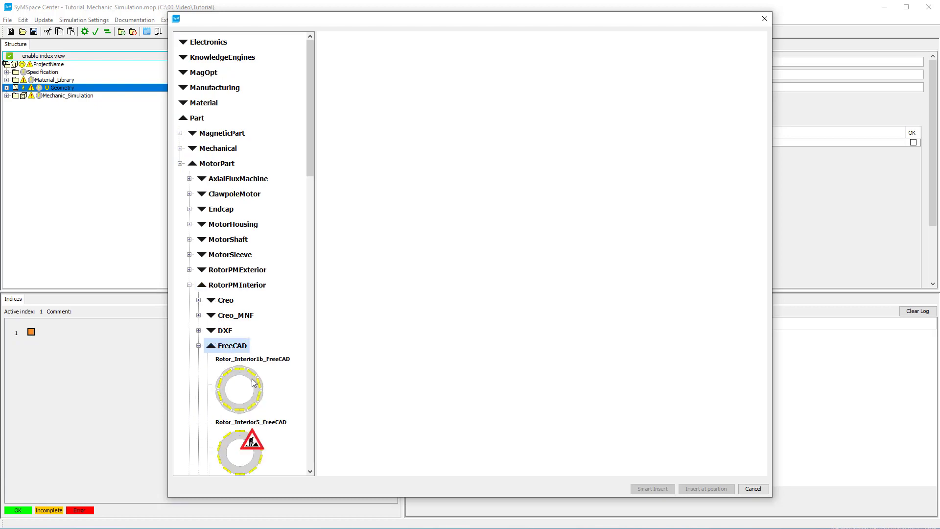
scroll(254, 384, down, 4)
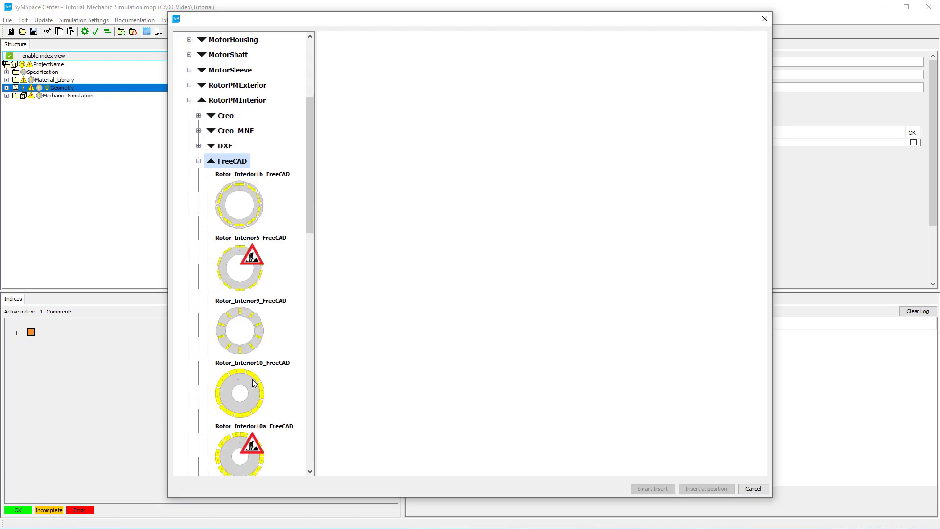
click(254, 383)
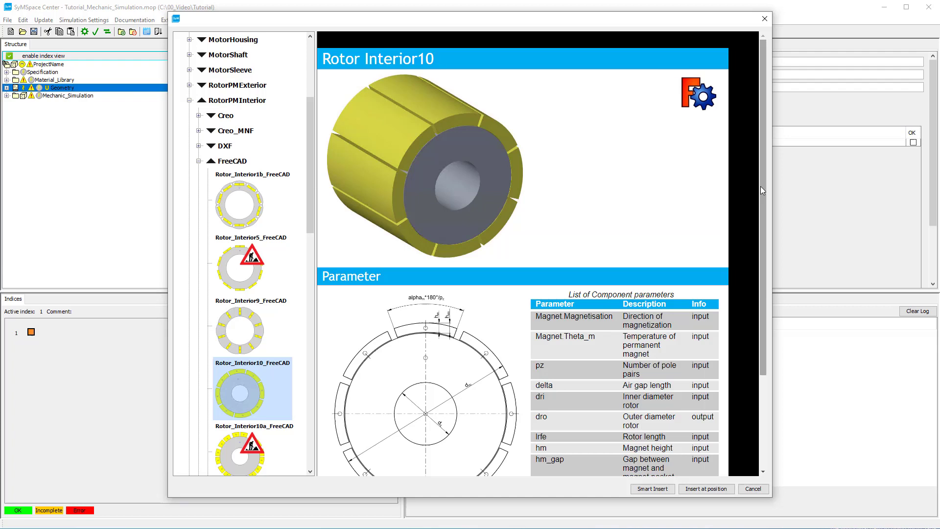
drag(761, 190, 765, 392)
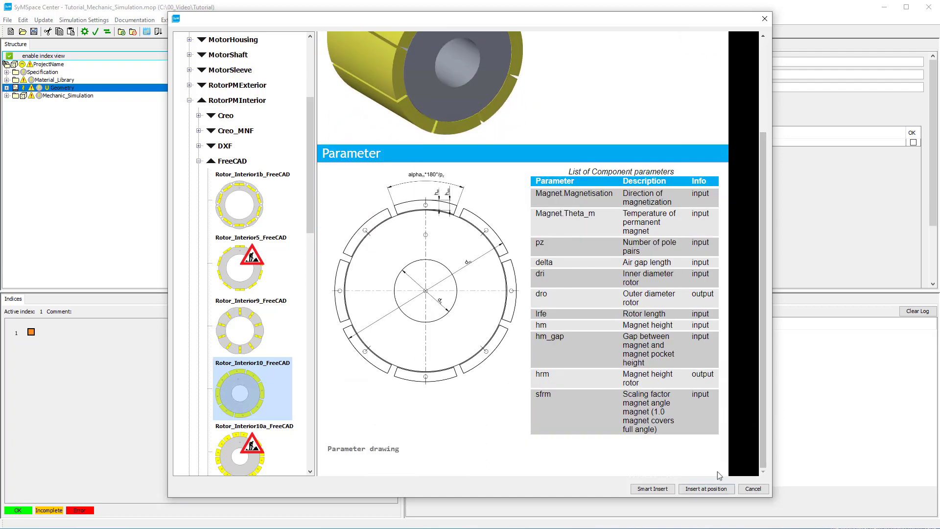
click(707, 487)
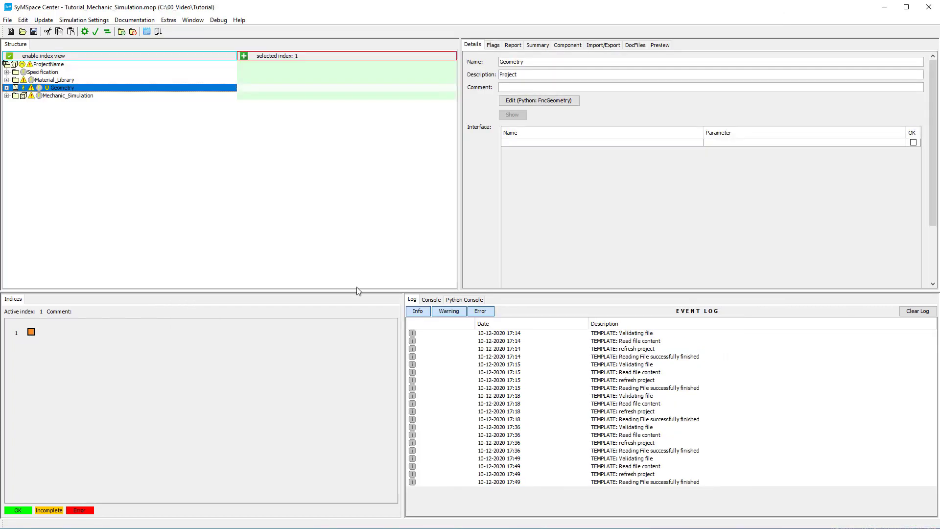
Set the Rotor's DRWList flag STRESS2Denable to true and select the dro parameter.
click(7, 88)
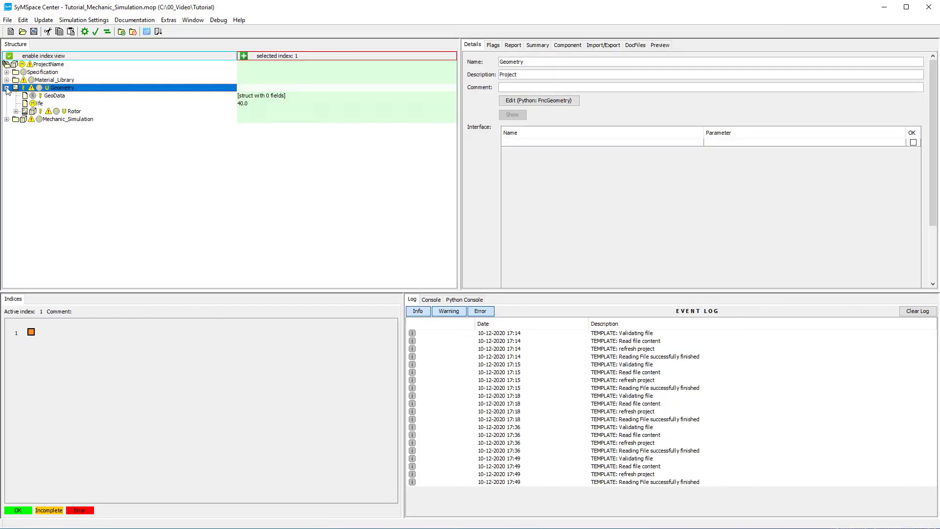
click(16, 112)
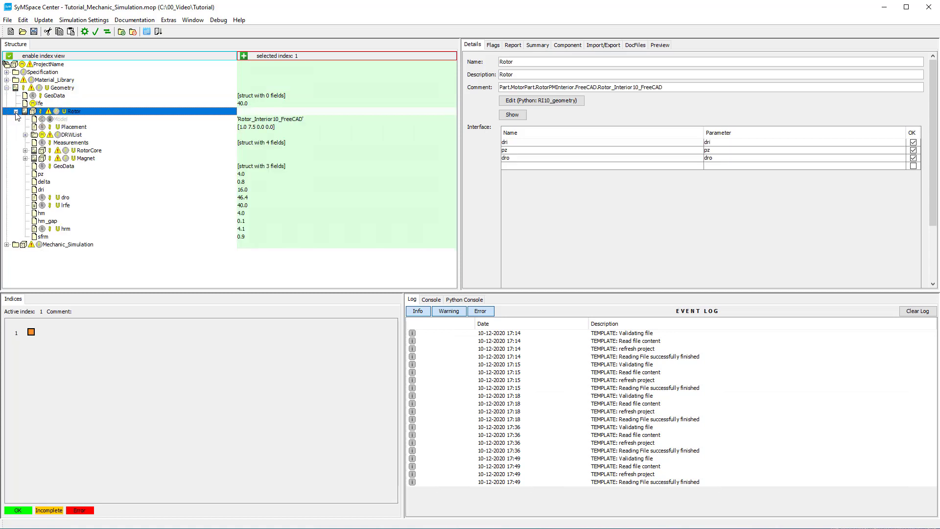
click(66, 134)
click(24, 135)
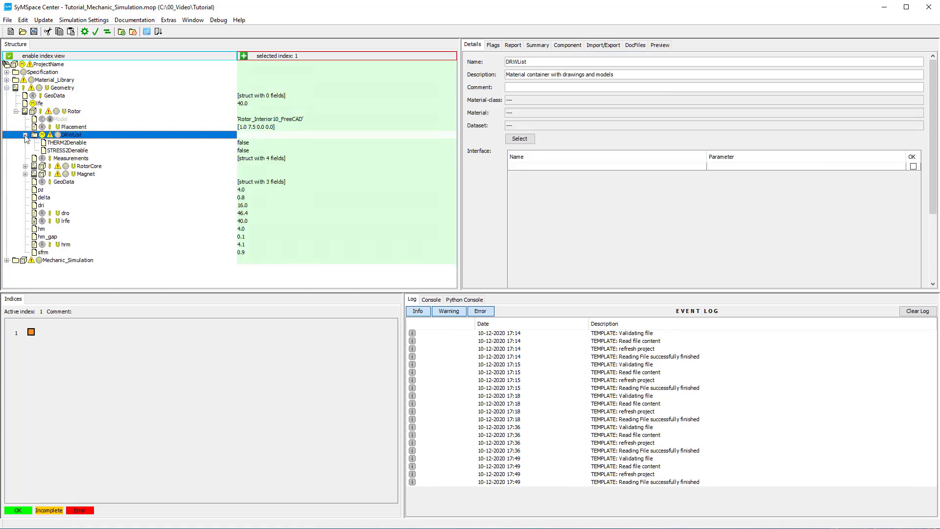
click(67, 150)
click(587, 101)
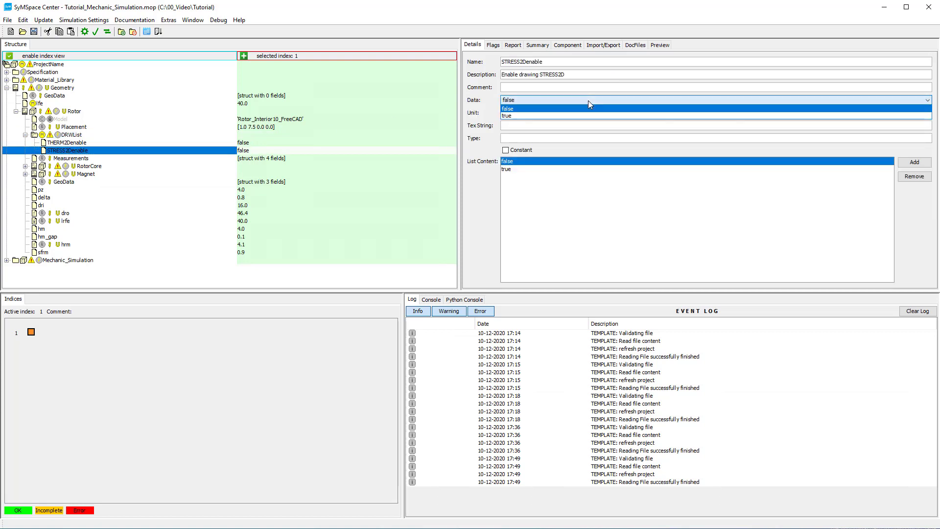
click(535, 116)
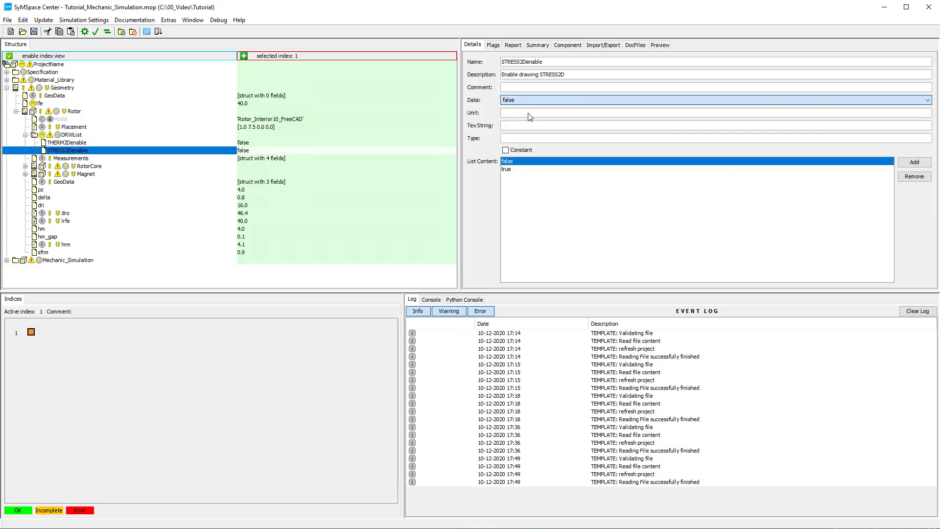
click(64, 214)
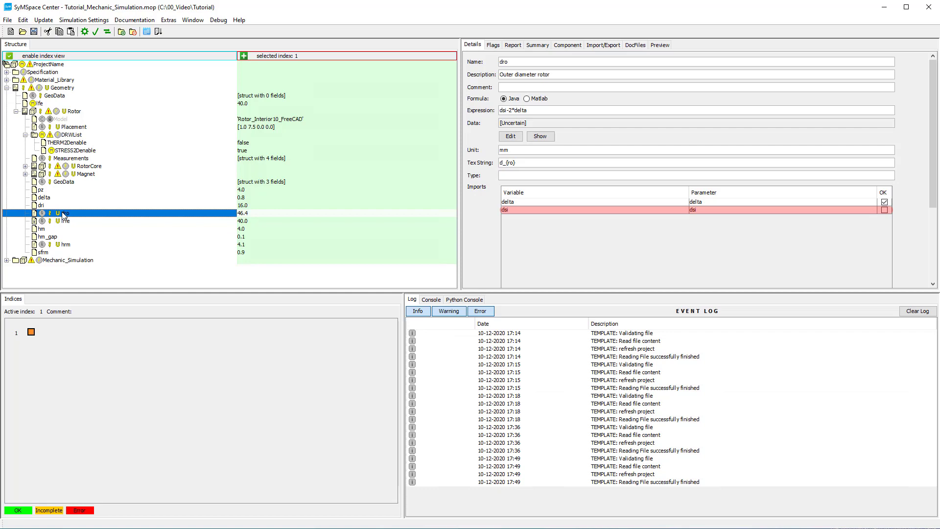
Convert dro to a plain value field and set it to 96.
click(23, 20)
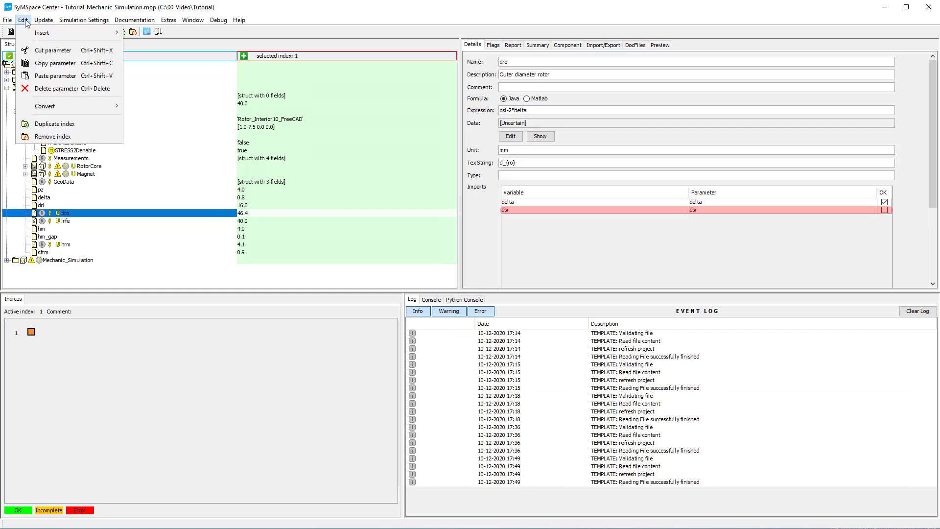
key(Down)
key(Down)
key(Down)
key(Down)
key(Down)
key(Down)
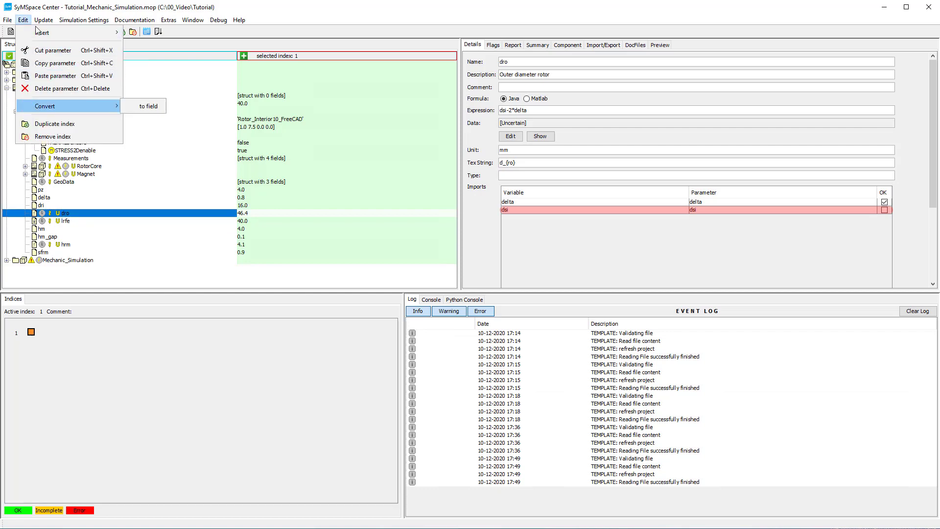
click(155, 108)
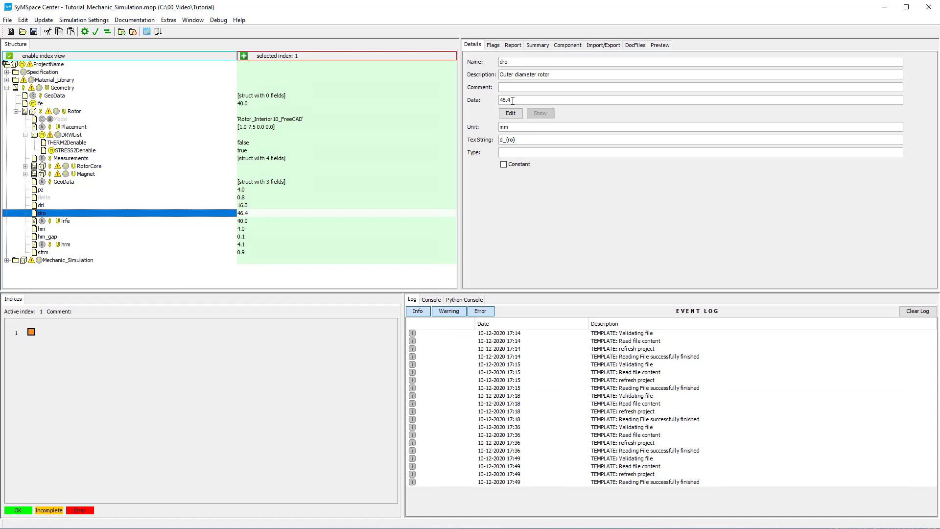
drag(512, 101, 477, 99)
text(9)
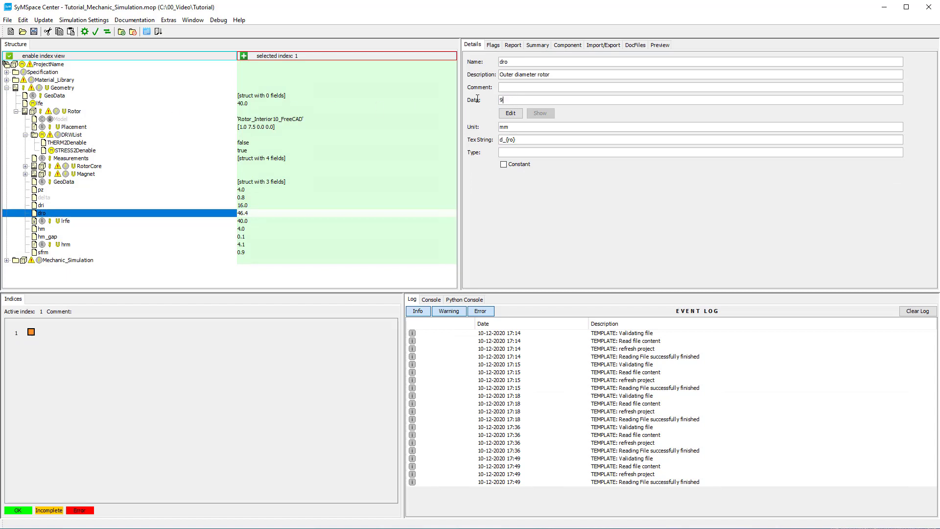
text(6)
key(Return)
Change the iron core length lfe from 40.0 to 336.
double_click(247, 104)
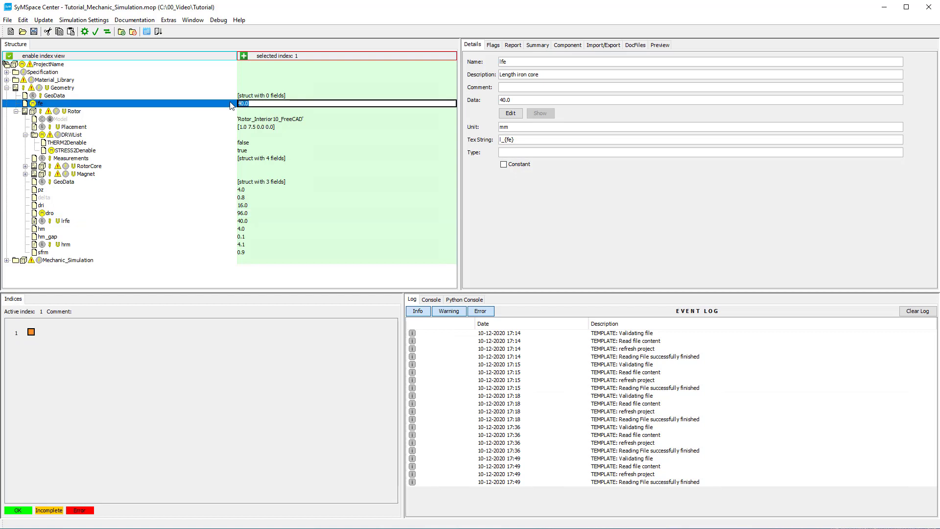
text(336)
key(Return)
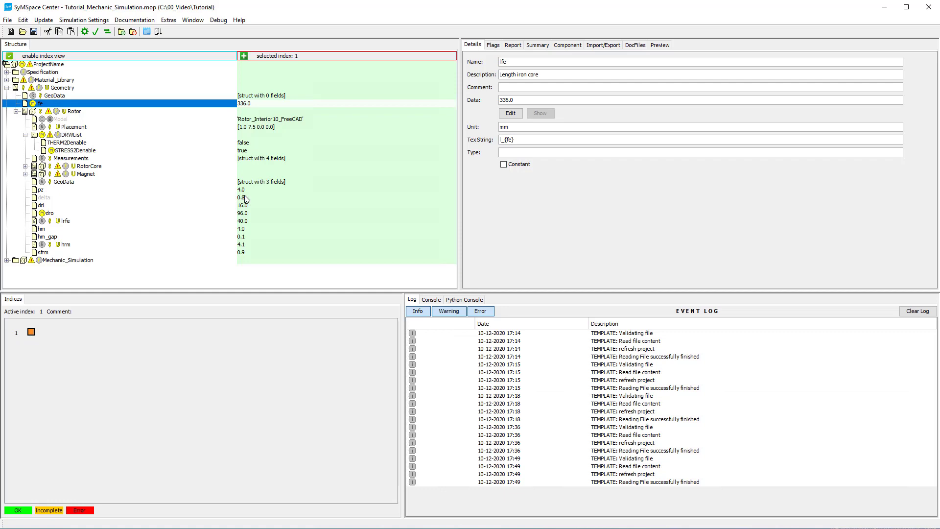
Save the project and run the update, which stops on an undefined Ns error.
click(35, 32)
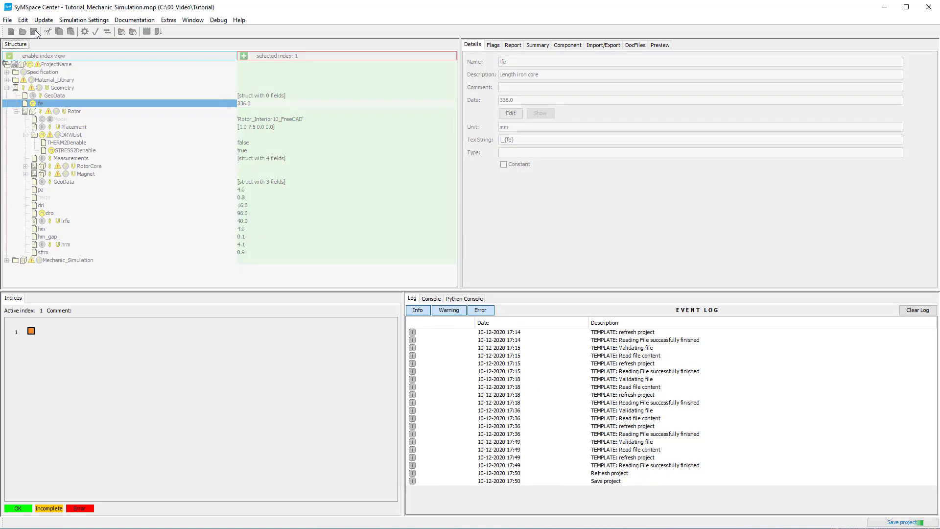
click(84, 32)
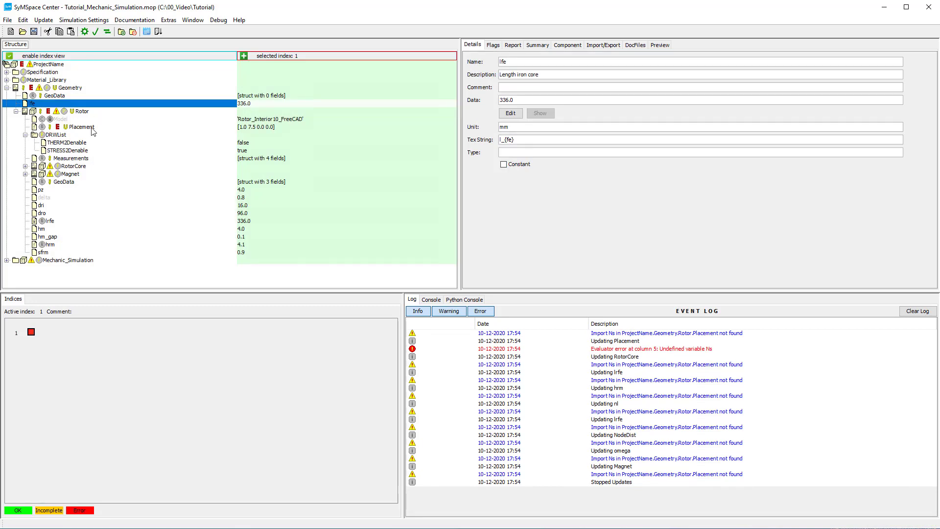
Replace the Ns part of the rotor Placement with 0, giving [1,0,0,0], and regenerate.
click(81, 127)
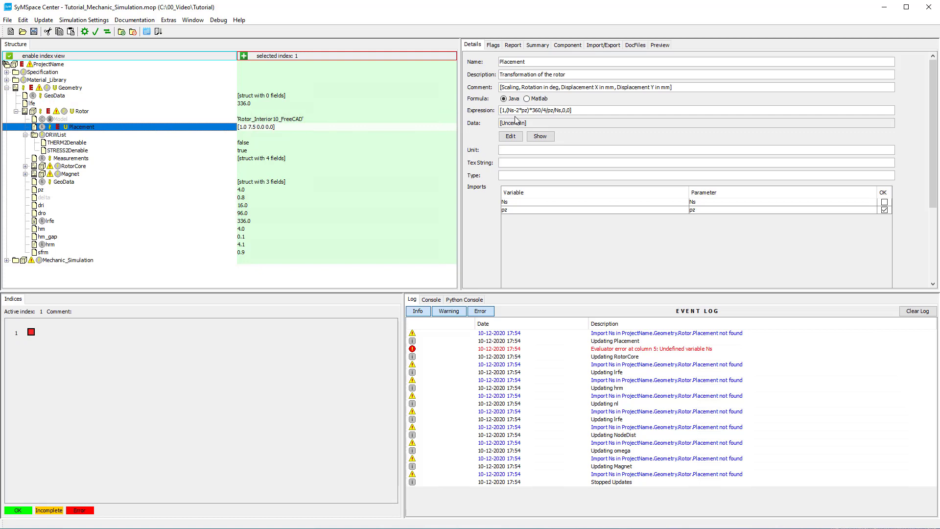
drag(506, 110, 561, 108)
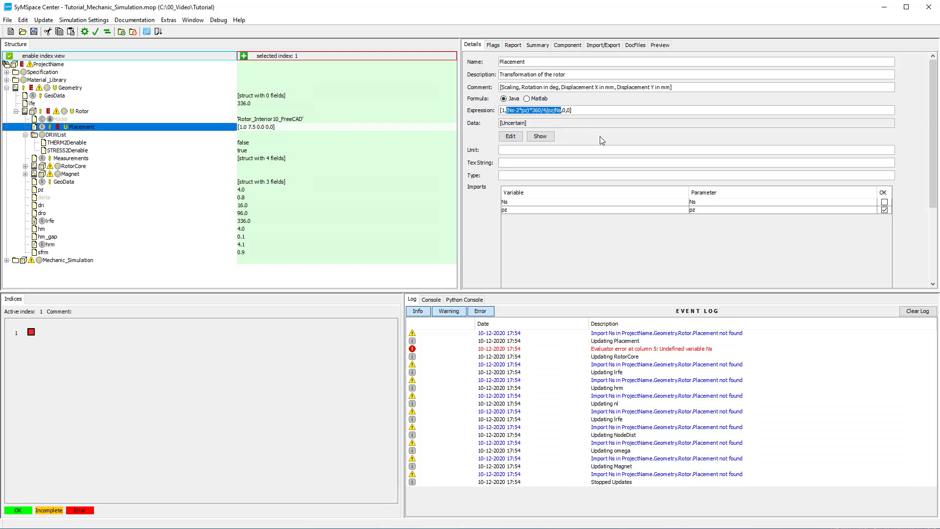
text(0)
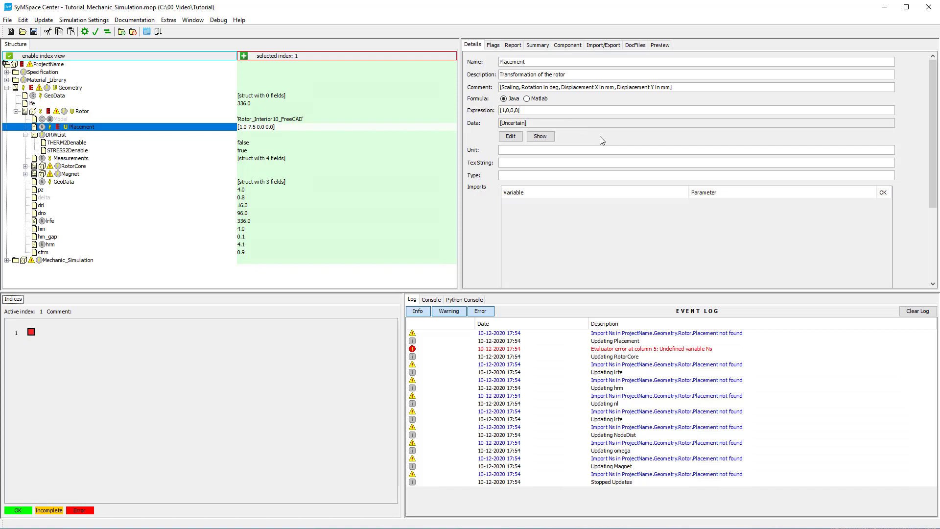
click(85, 32)
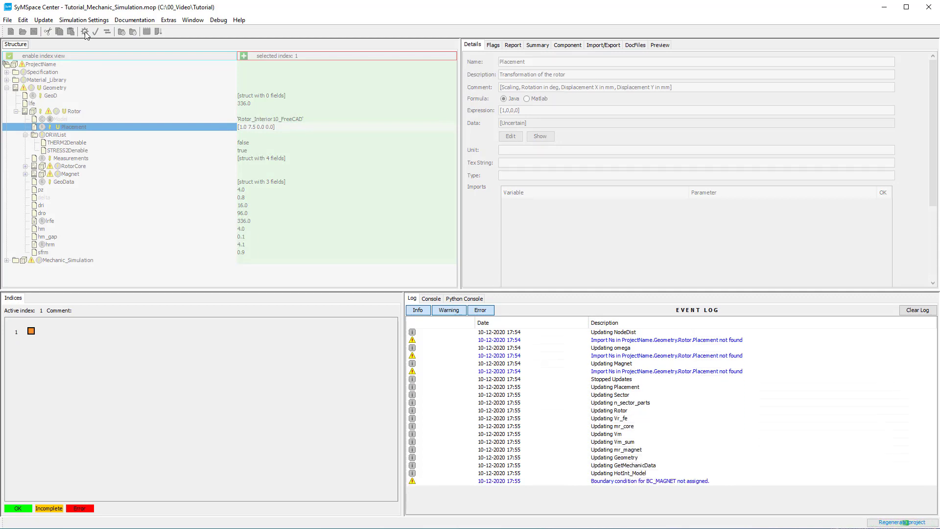
Zoom into the rotor's outer edge in its preview, then show the Rotor's imports and exports.
click(51, 111)
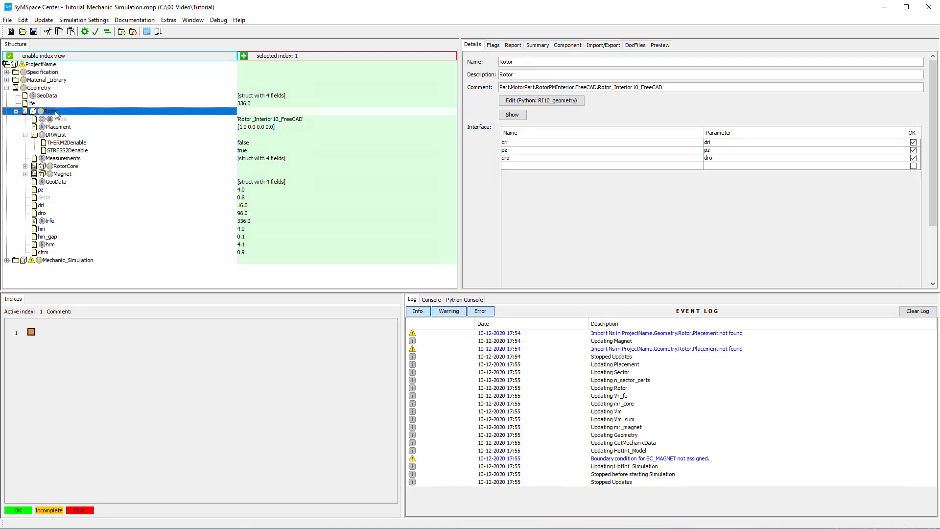
click(660, 46)
scroll(697, 84, up, 5)
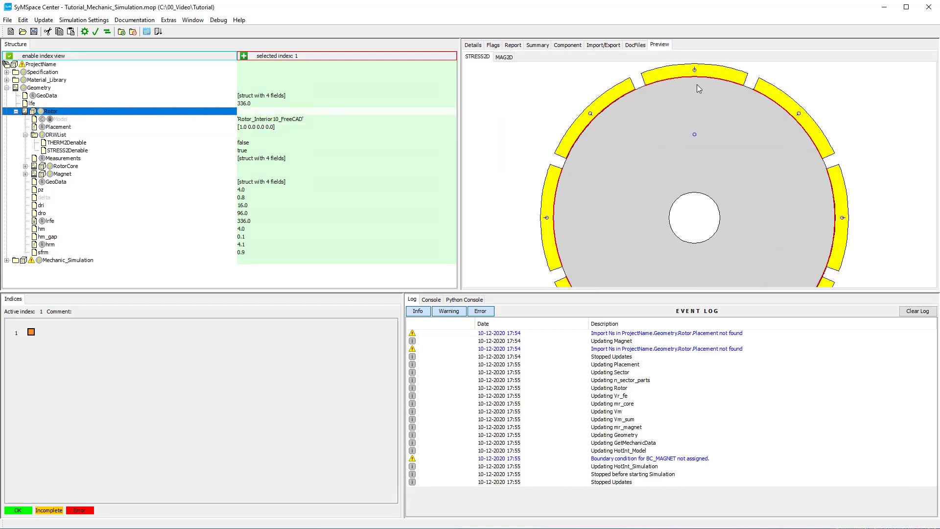
drag(697, 84, 706, 142)
scroll(707, 151, up, 2)
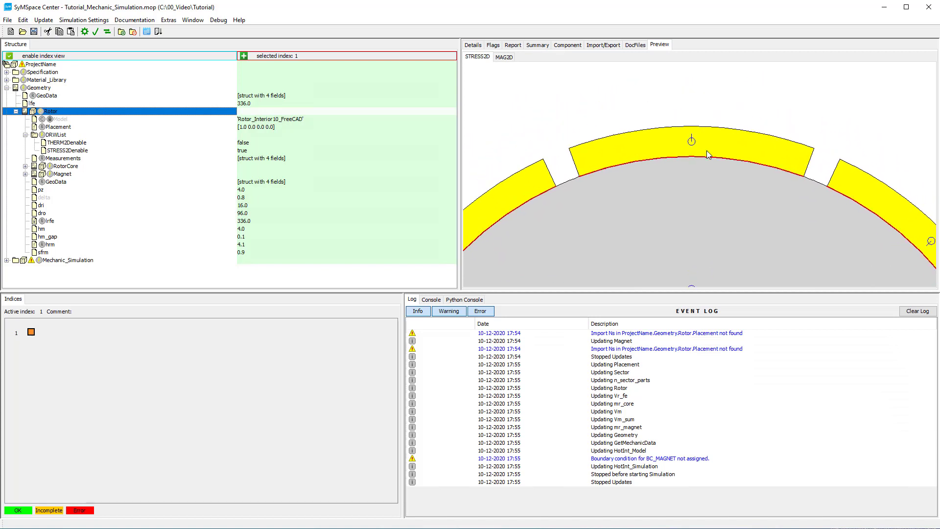
click(603, 46)
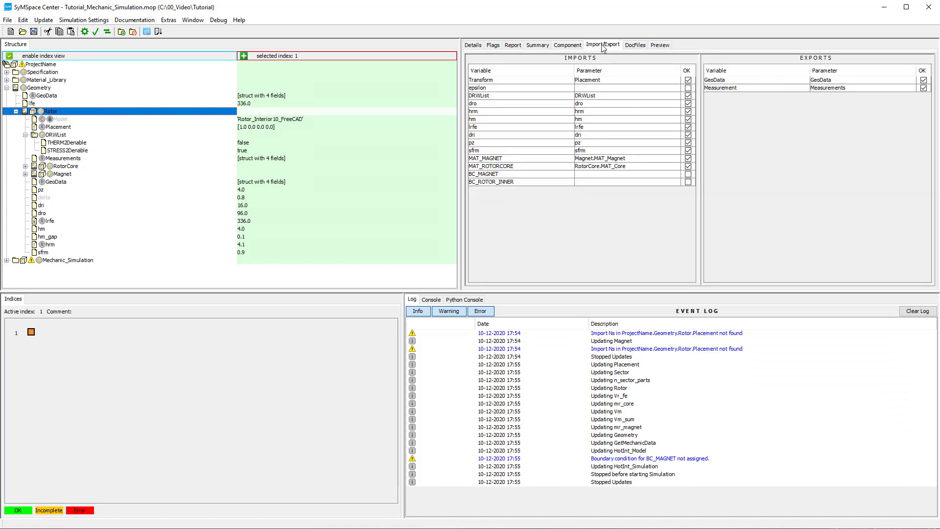
Locate the bc_contact boundary condition under Mechanic_Simulation's BoundaryConditions.
double_click(600, 175)
click(555, 177)
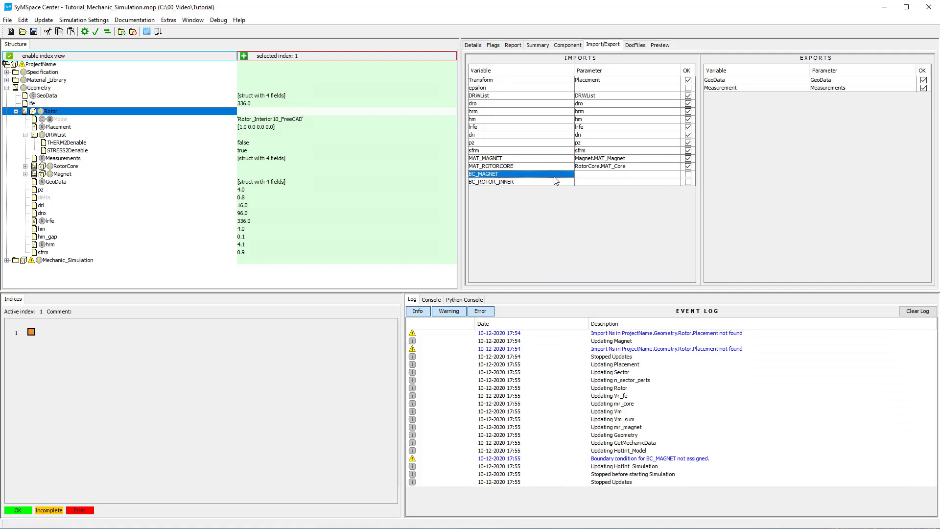
click(6, 260)
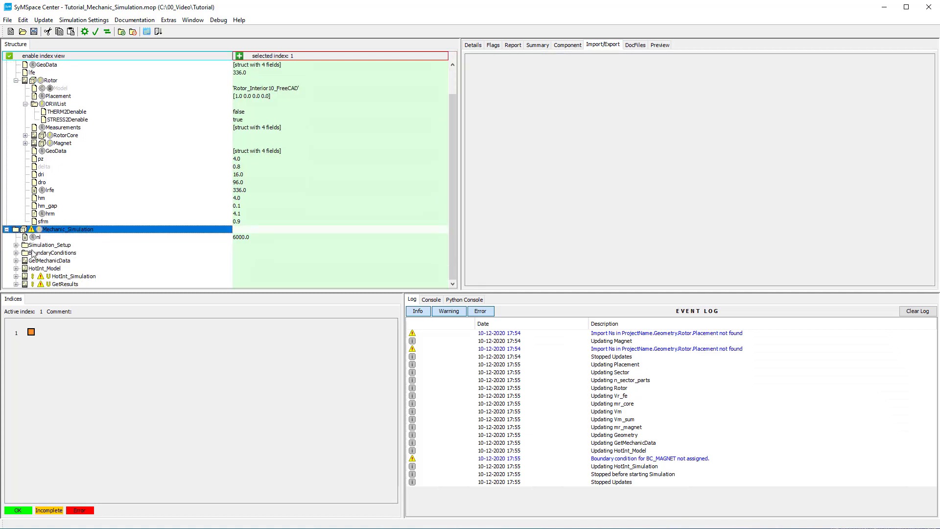
click(16, 253)
click(68, 262)
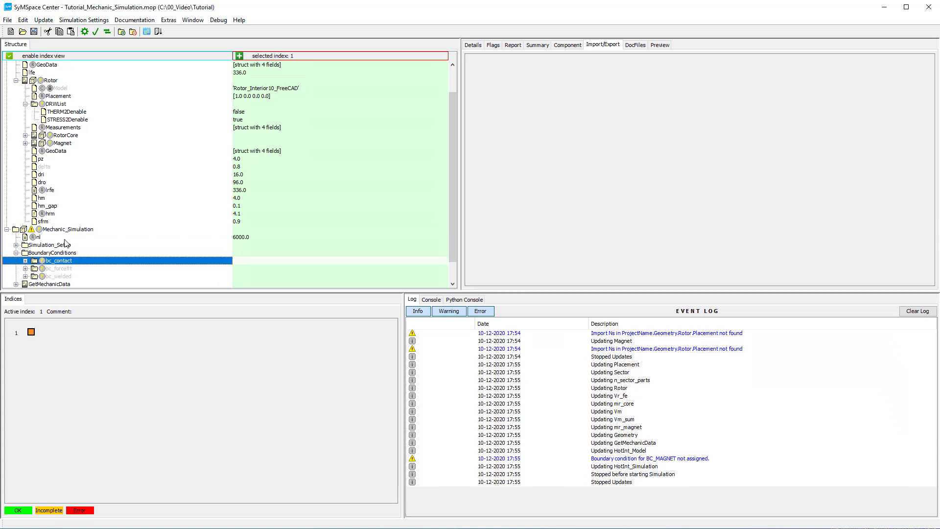
click(52, 81)
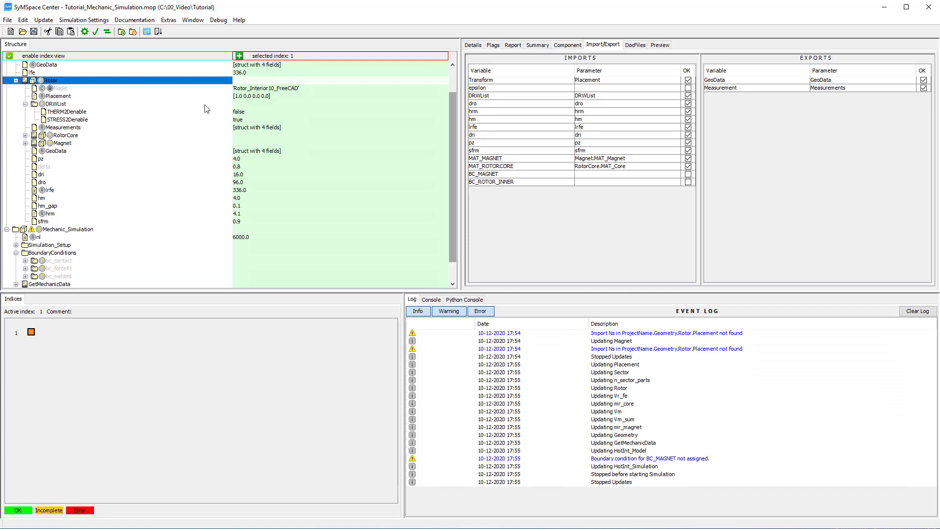
Set BC_MAGNET's parameter to Mechanic_Simulation.BoundaryConditions.bc_contact.
double_click(618, 175)
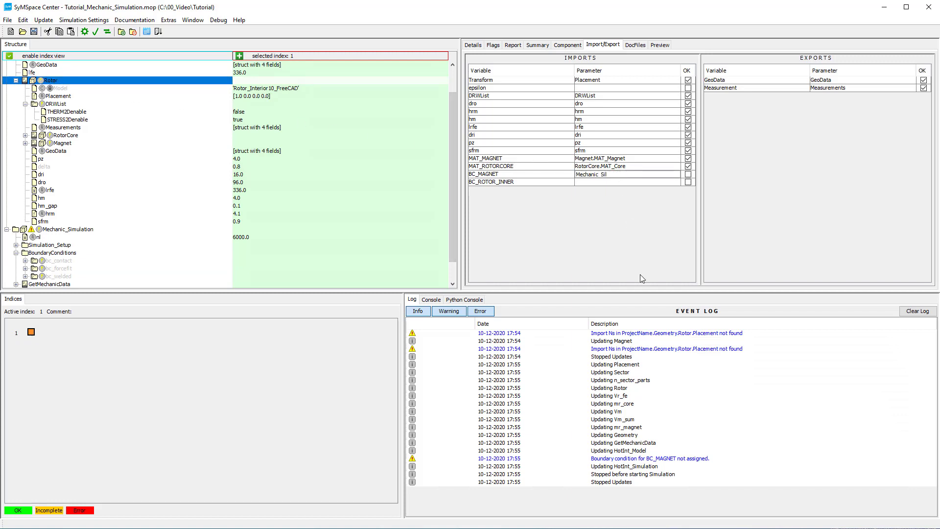
text(Mechanic_Simulation)
text(.Boun)
text(daryCondit)
text(ions.bc_)
text(contact)
key(Return)
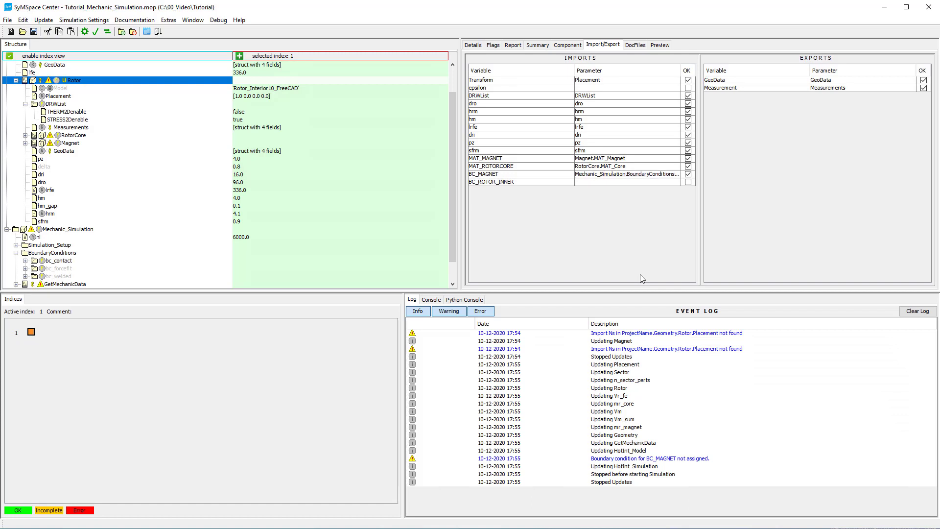
Save the project and select the Rotor component as the insertion point.
click(34, 31)
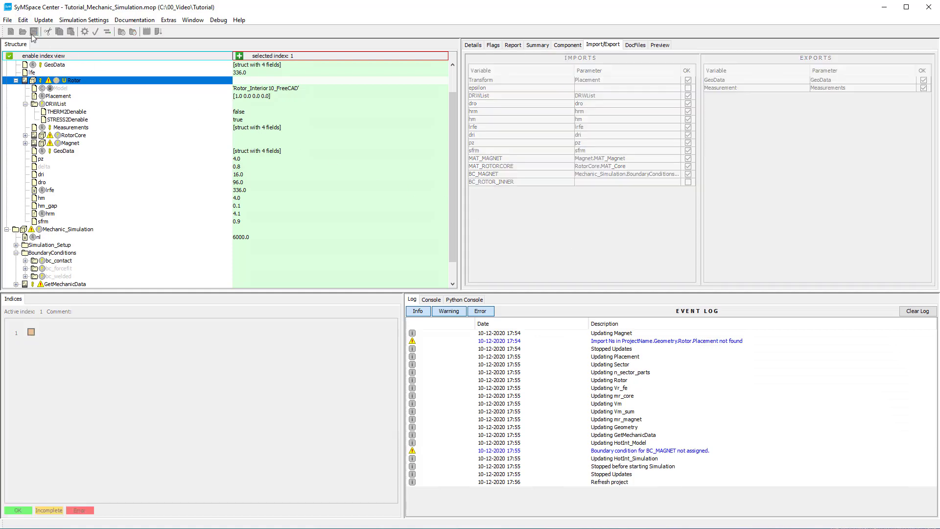
click(7, 229)
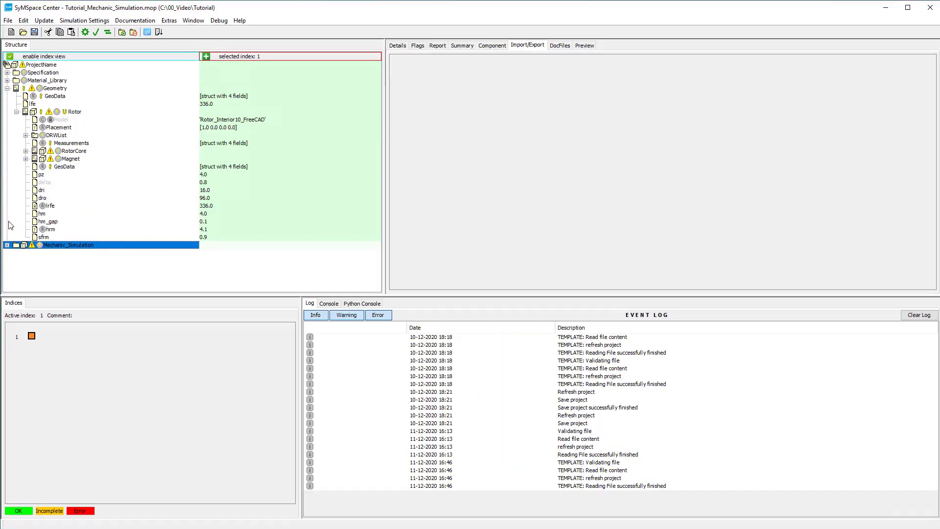
click(73, 113)
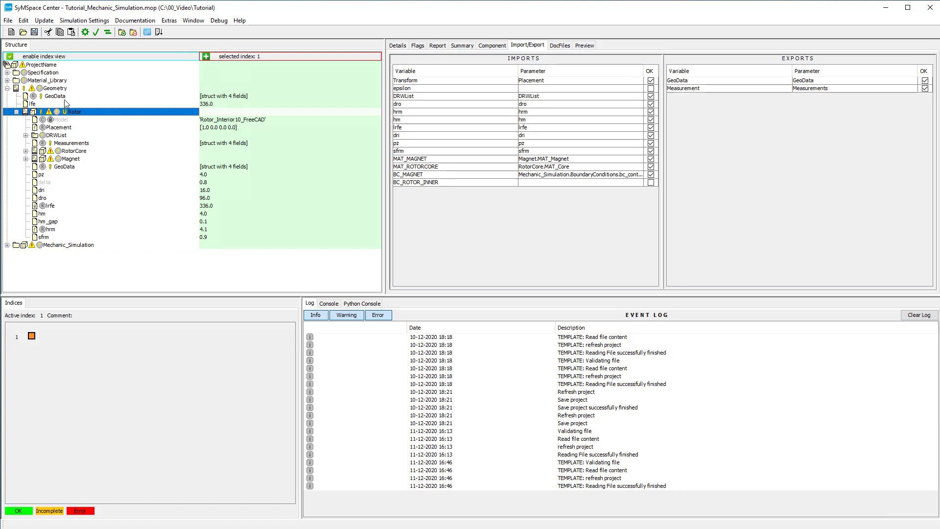
Insert Motor_Sleeve1_FreeCAD from Part > MotorPart > MotorSleeve > FreeCAD into the Geometry.
click(26, 21)
mouse_move(74, 33)
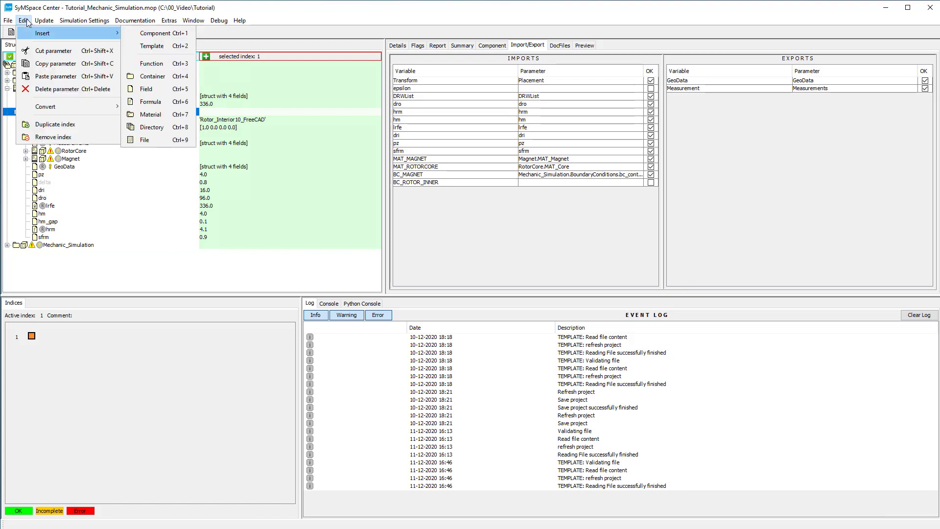
click(161, 33)
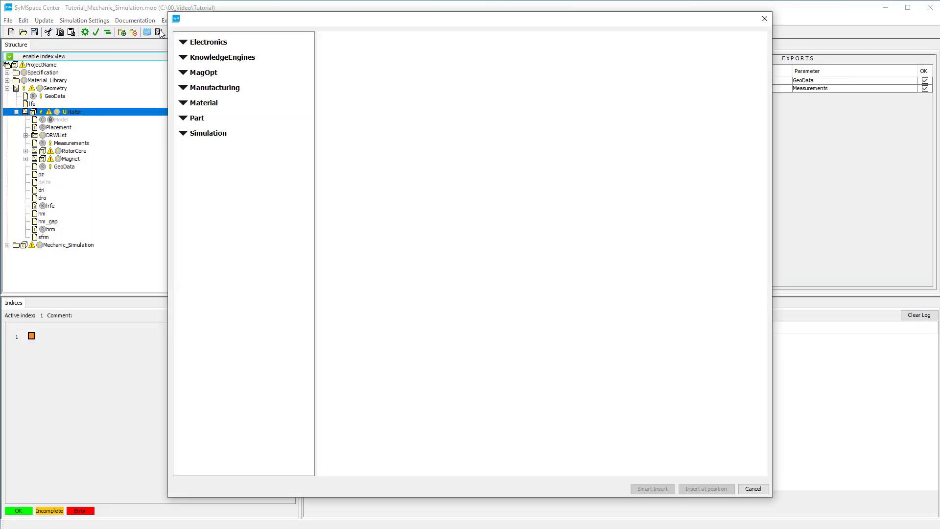
click(198, 121)
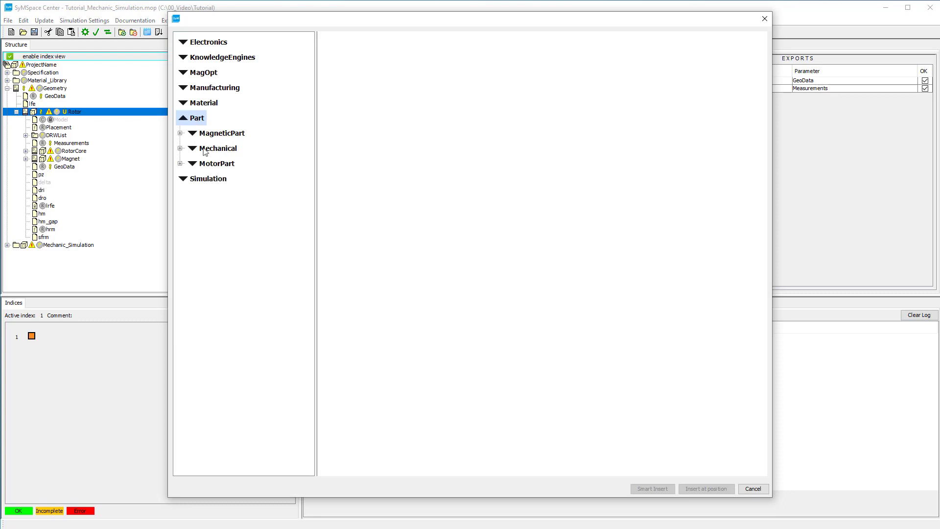
click(207, 164)
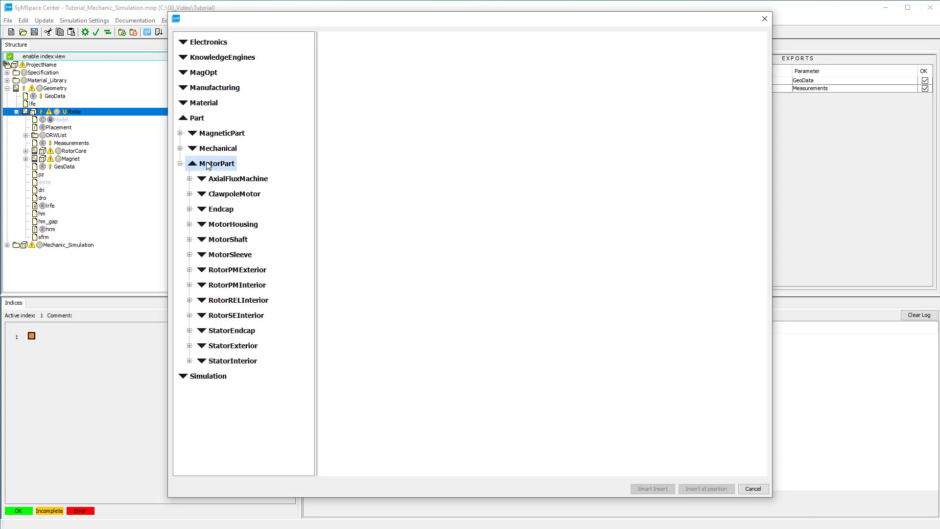
click(220, 256)
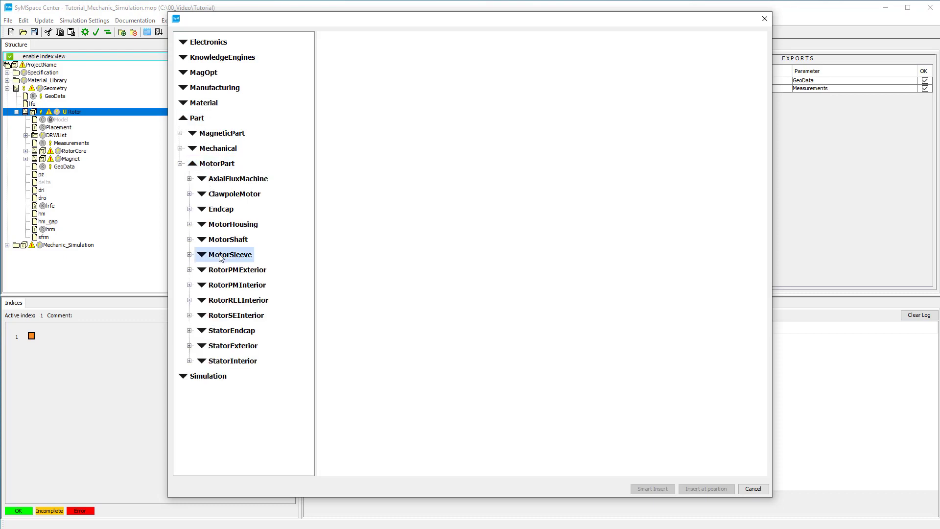
double_click(217, 255)
double_click(226, 287)
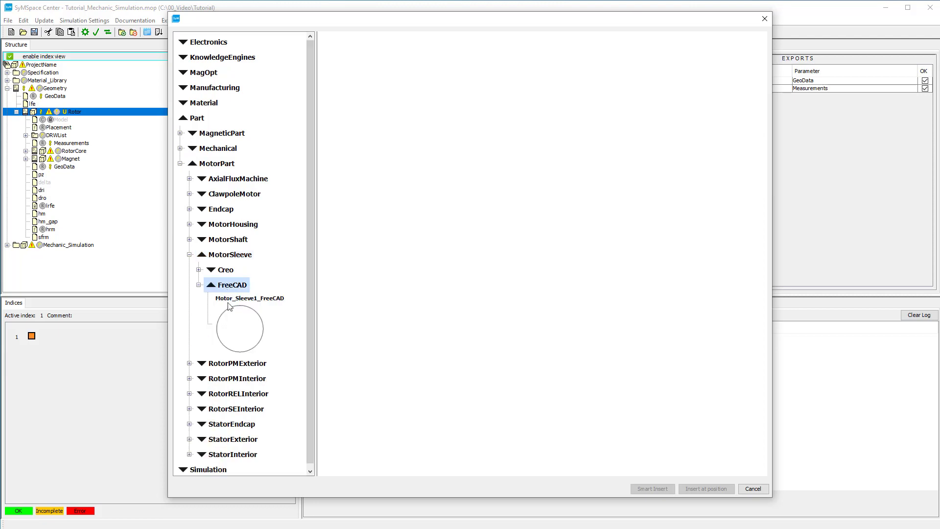
click(247, 332)
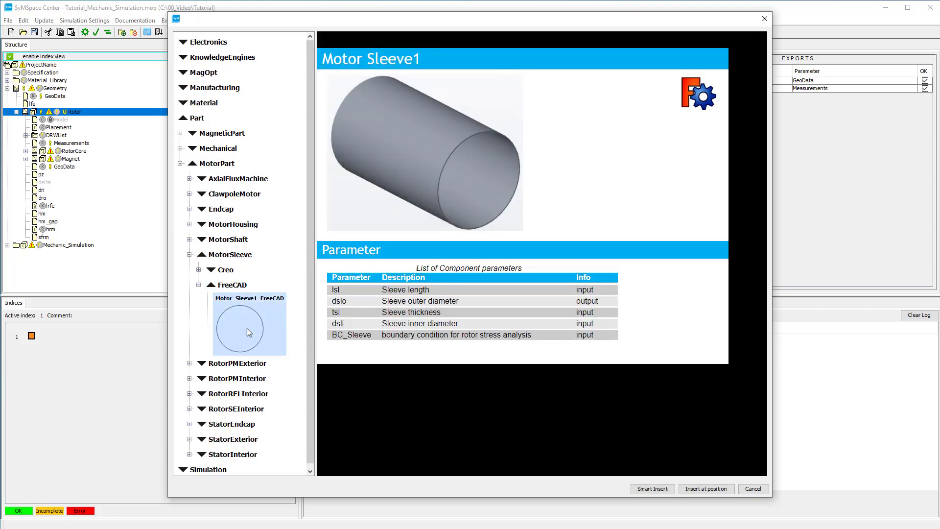
click(707, 489)
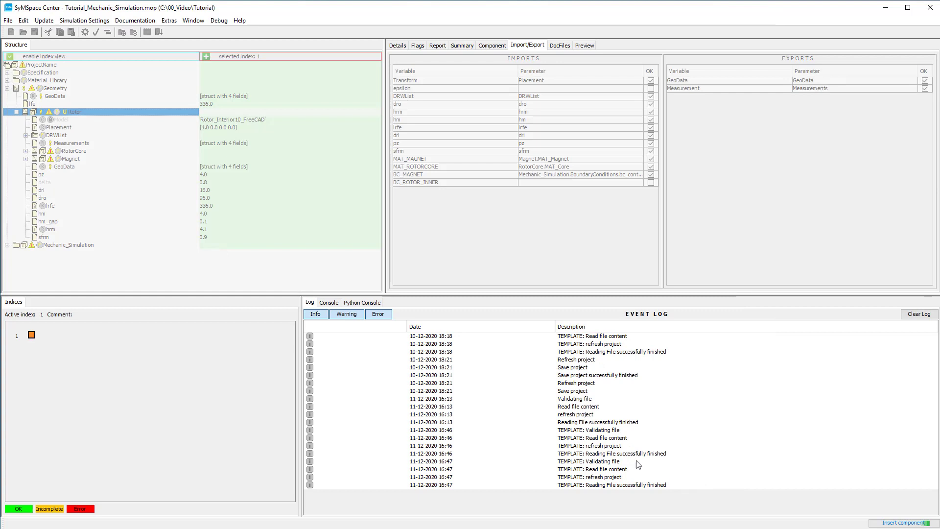
Rename the newly added Sleeve component to Alu_Sleeve and check its imports and exports.
click(74, 244)
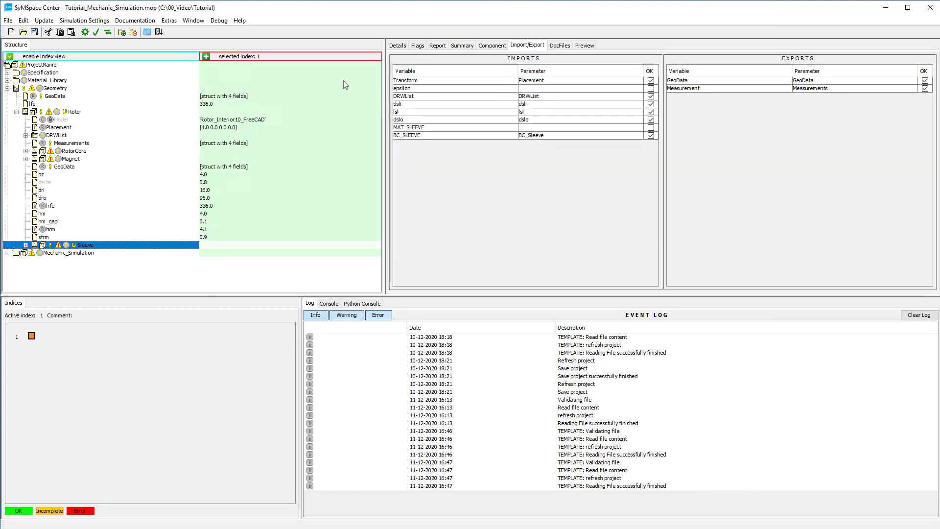
click(398, 45)
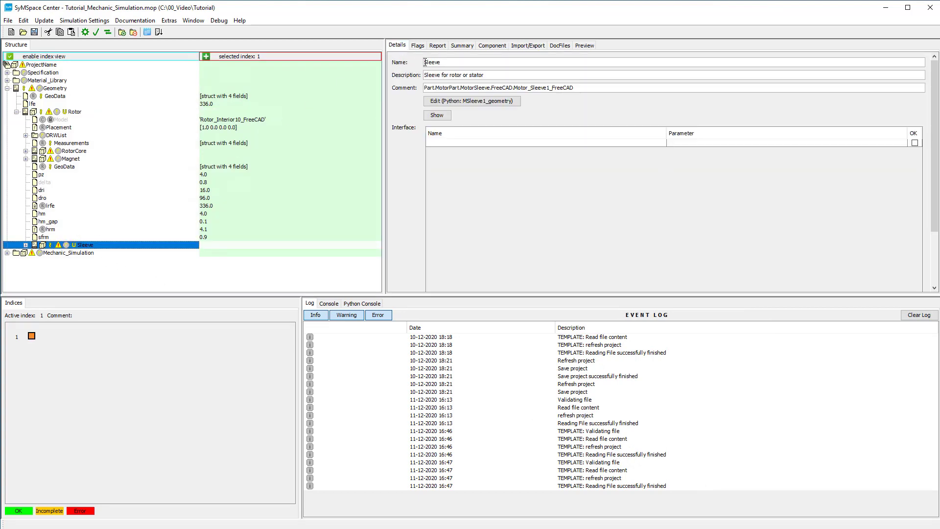
text(Al)
click(527, 45)
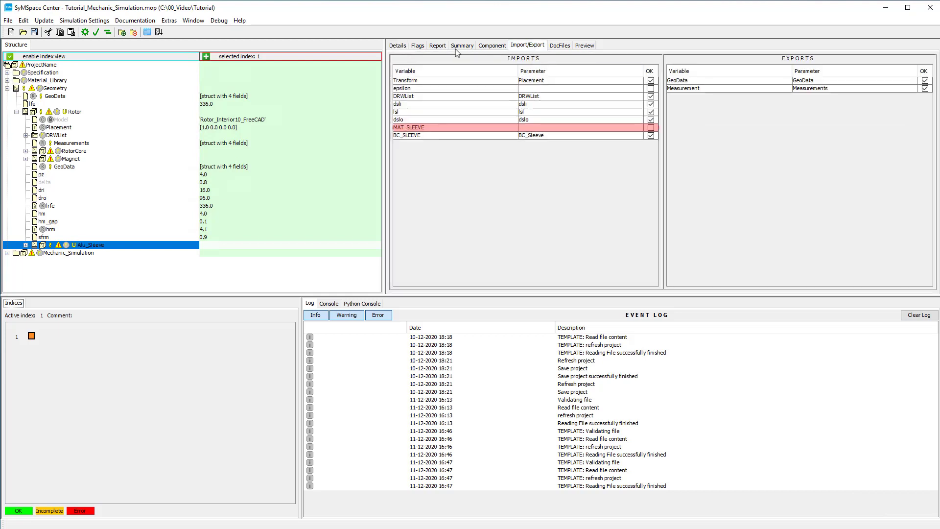
Insert the Al99_5 material from Material > Metal > Nonferrous into the Material_Library.
click(47, 80)
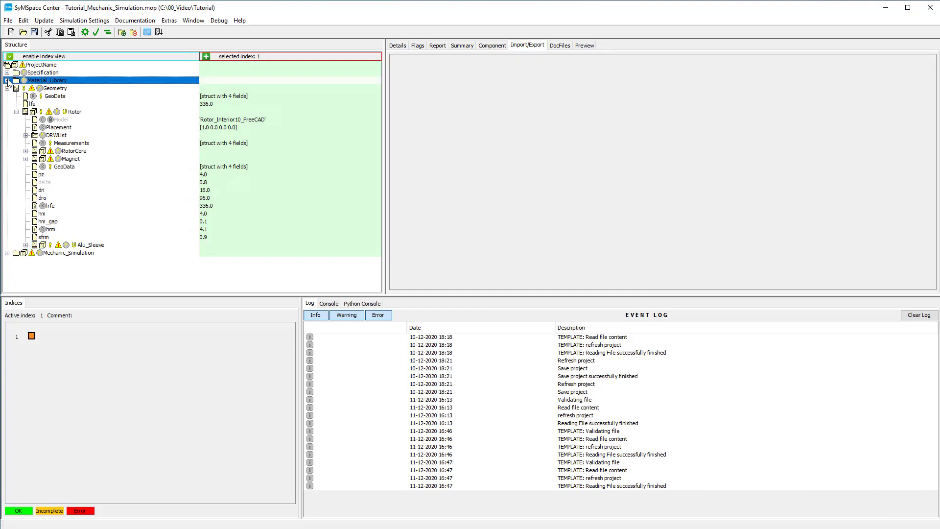
click(7, 80)
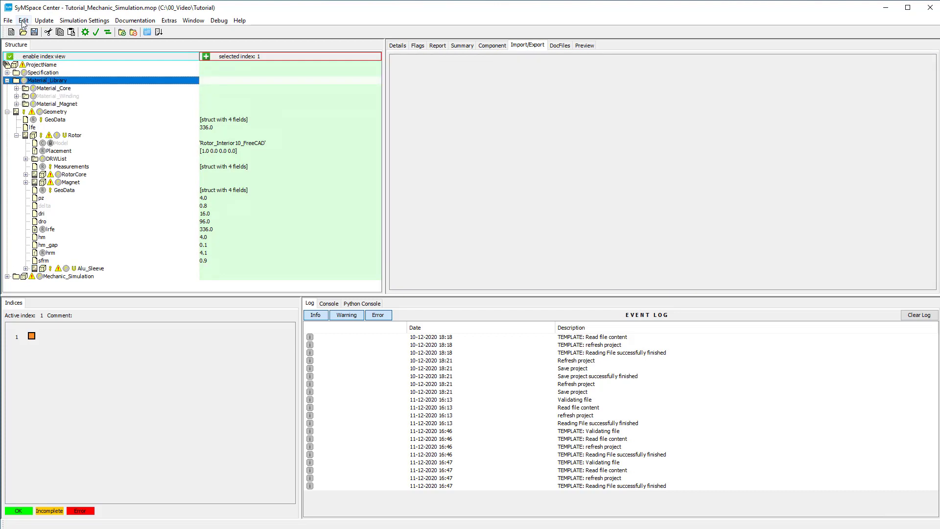
click(23, 20)
click(170, 33)
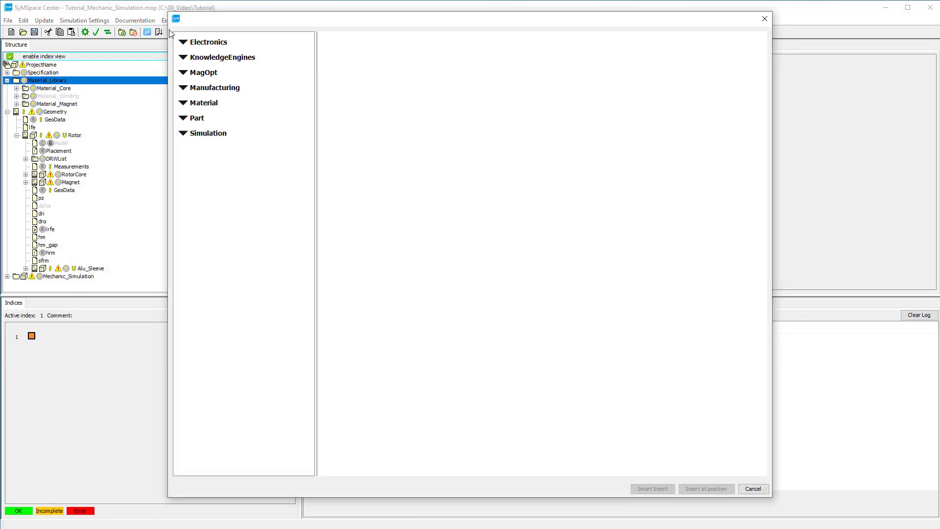
click(203, 103)
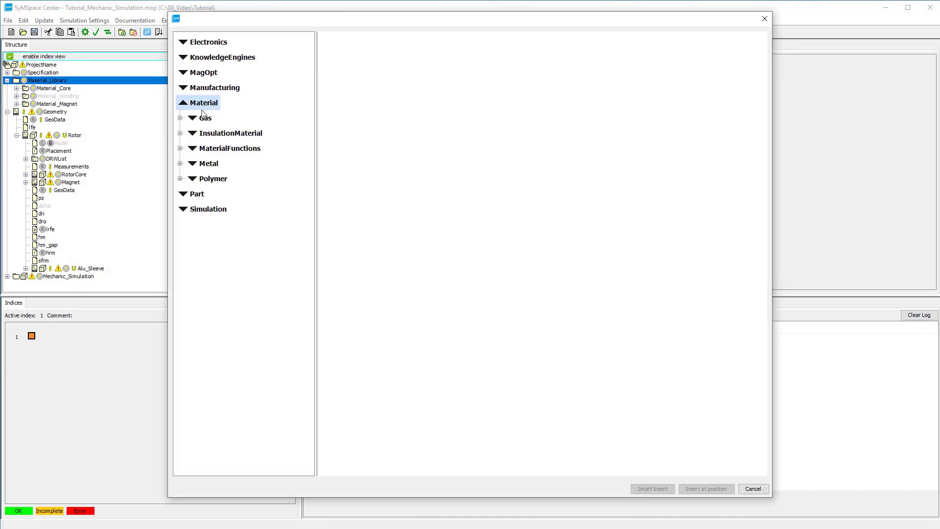
click(214, 166)
click(226, 241)
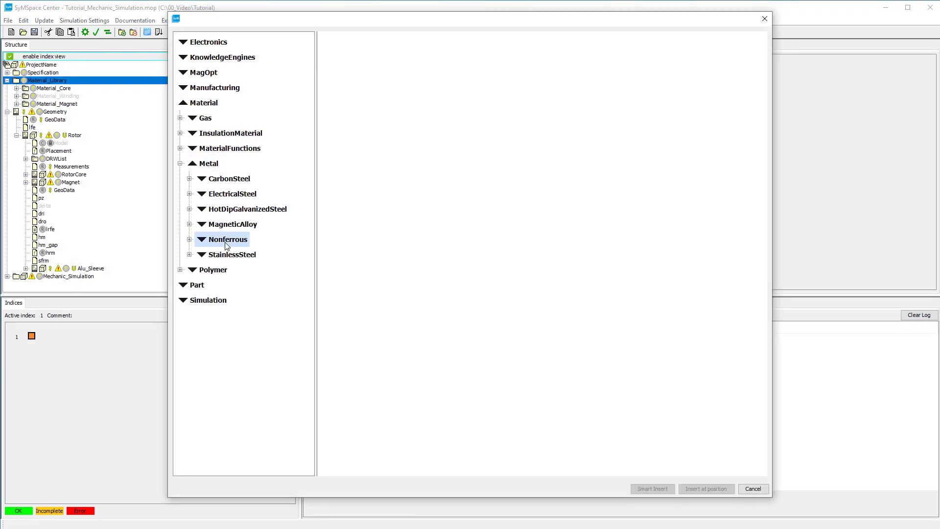
click(216, 253)
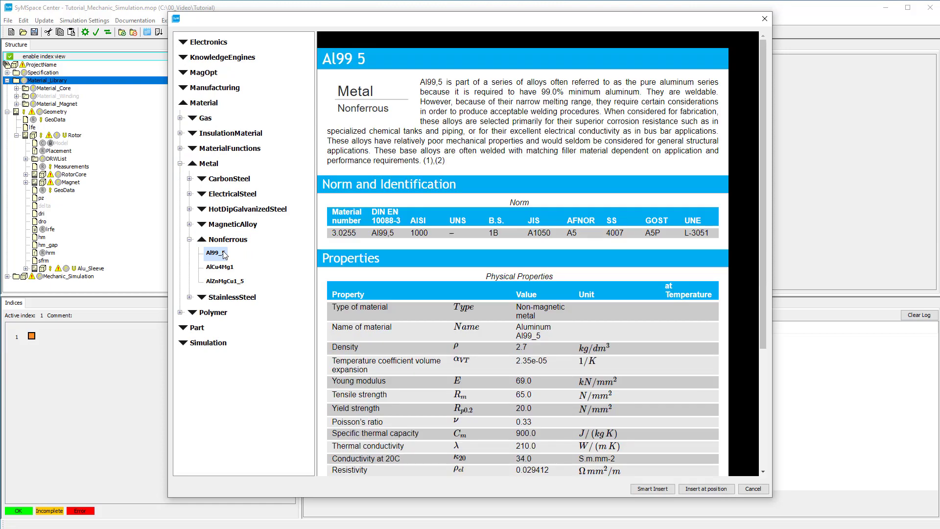
click(712, 489)
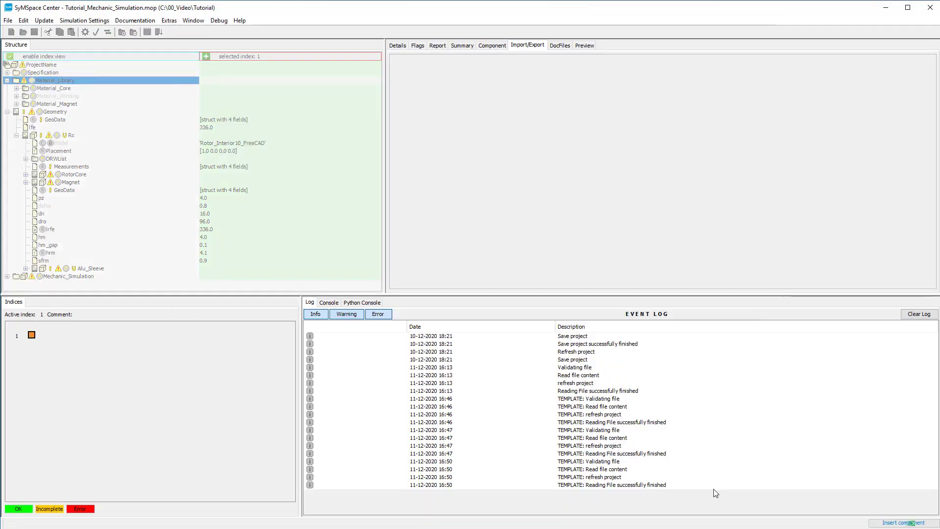
Rename the inserted Al99_5 material to Aluminium.
click(55, 111)
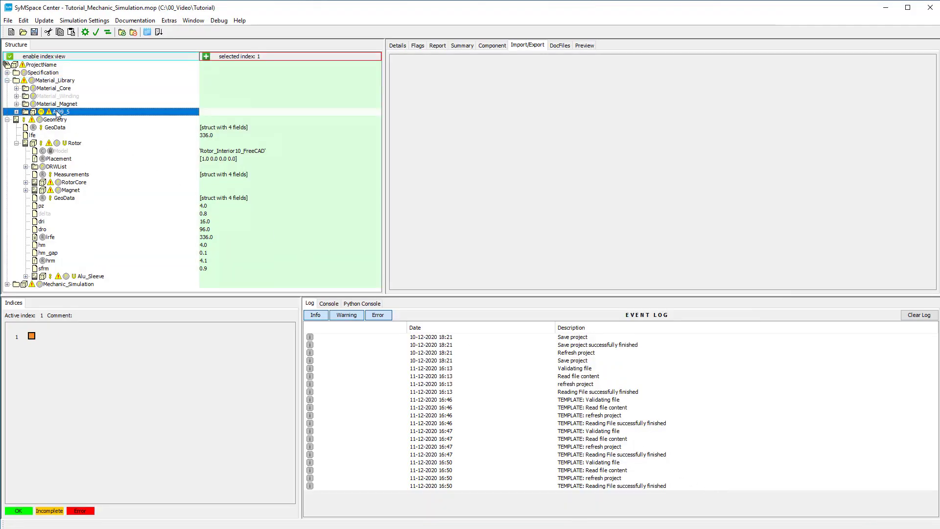
click(398, 45)
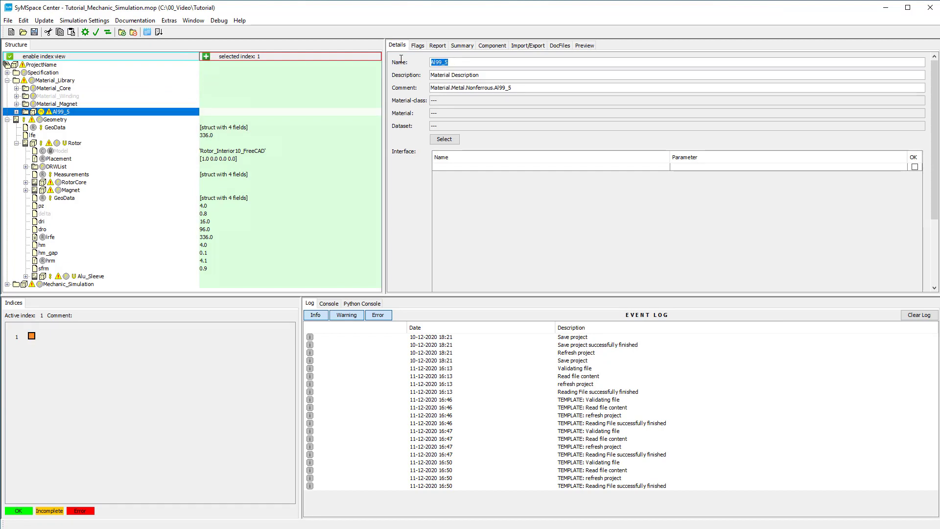
text(Aluminium)
Apply the Aluminium name and link Alu_Sleeve's MAT_SLEEVE import to Material_Library.Aluminium.
key(Tab)
click(97, 276)
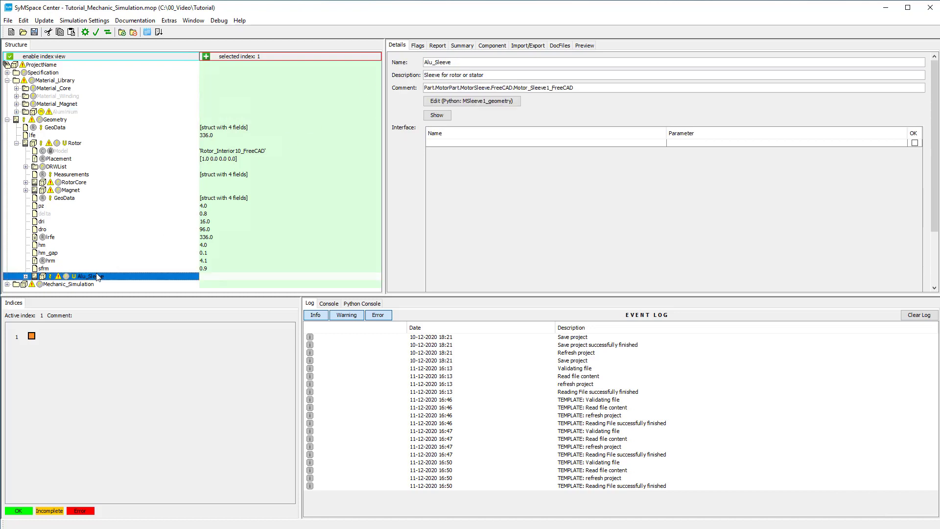
click(537, 47)
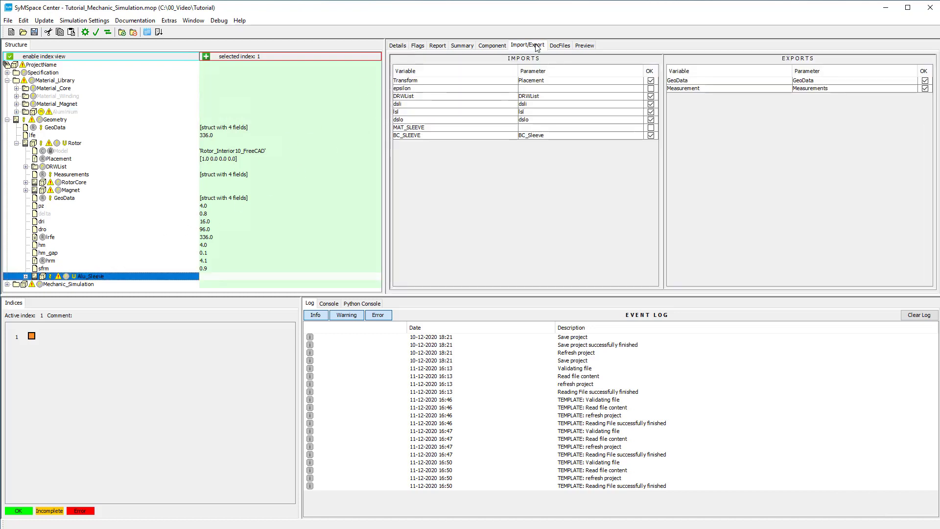
double_click(539, 127)
text(Mater)
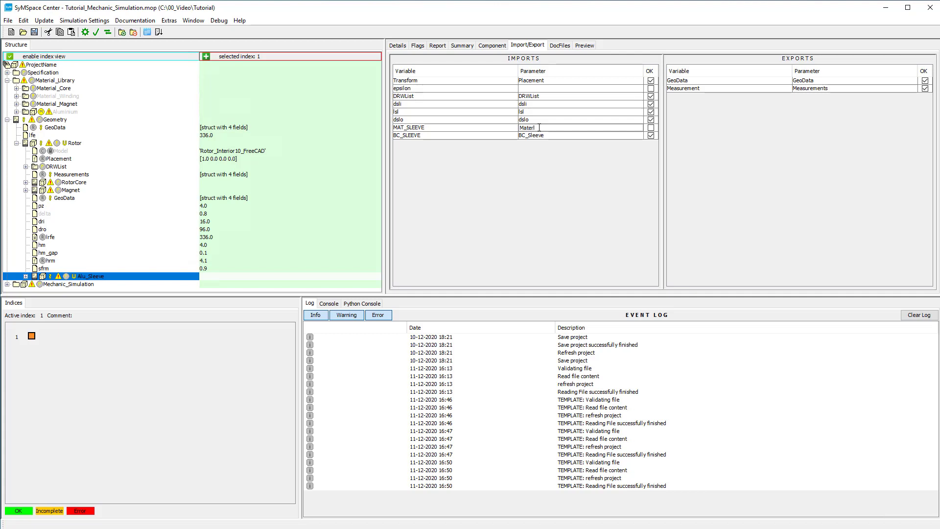
text(ial_Library.Aluminium)
key(Return)
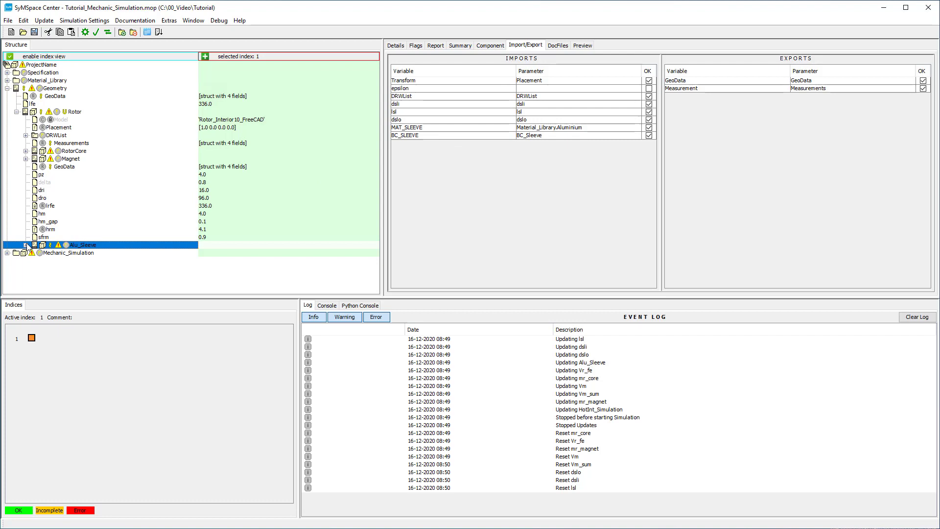
Expand Alu_Sleeve and inspect its dsli and dslo diameter parameters.
click(26, 245)
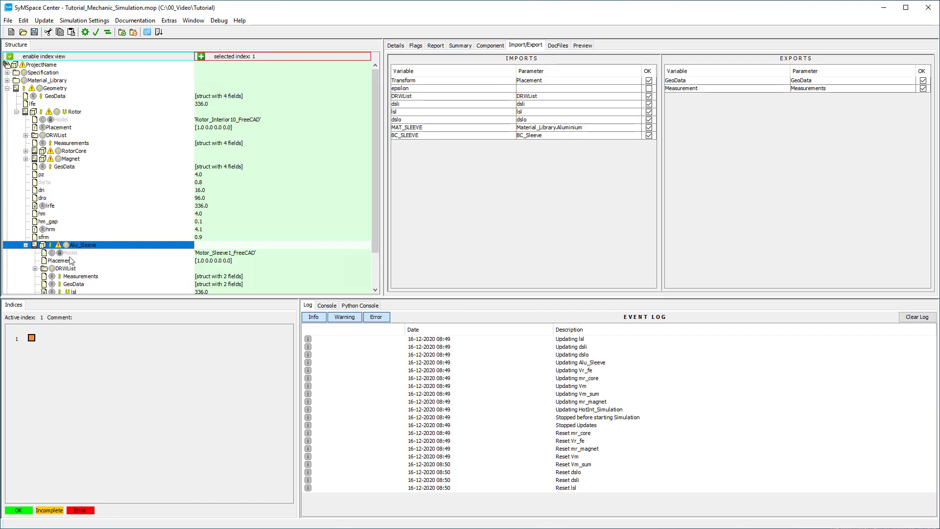
scroll(74, 261, down, 2)
click(73, 275)
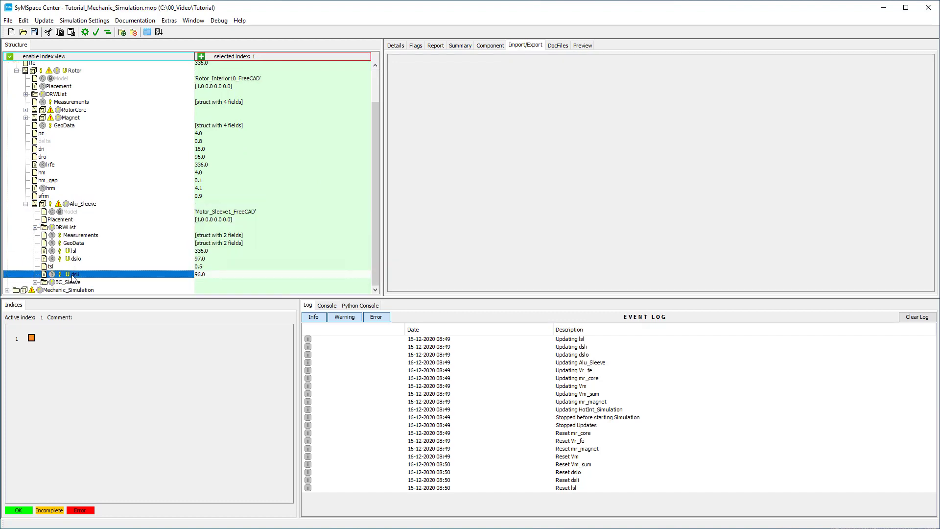
click(396, 46)
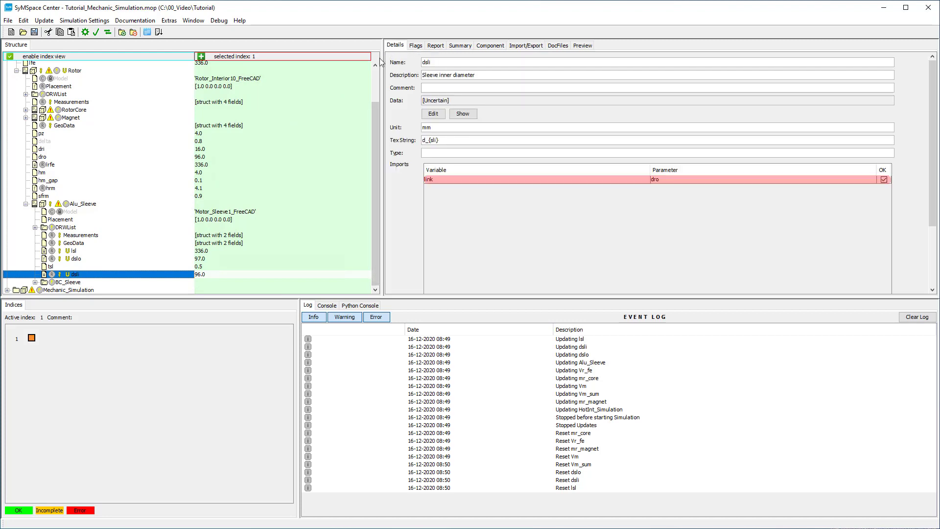
click(78, 259)
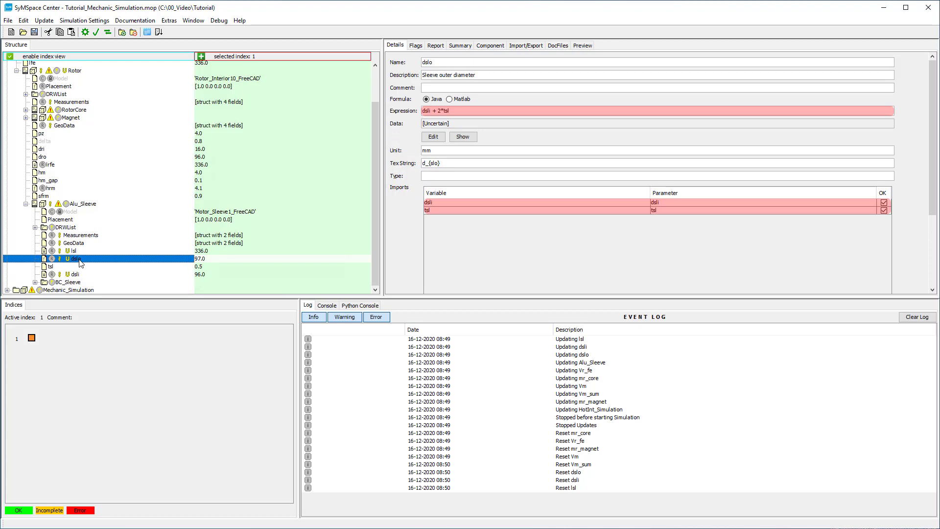
Show BC_Sleeve's settings: BC_FORCEFIT type, 1.0e-4 oversize and 0.1 friction.
click(77, 205)
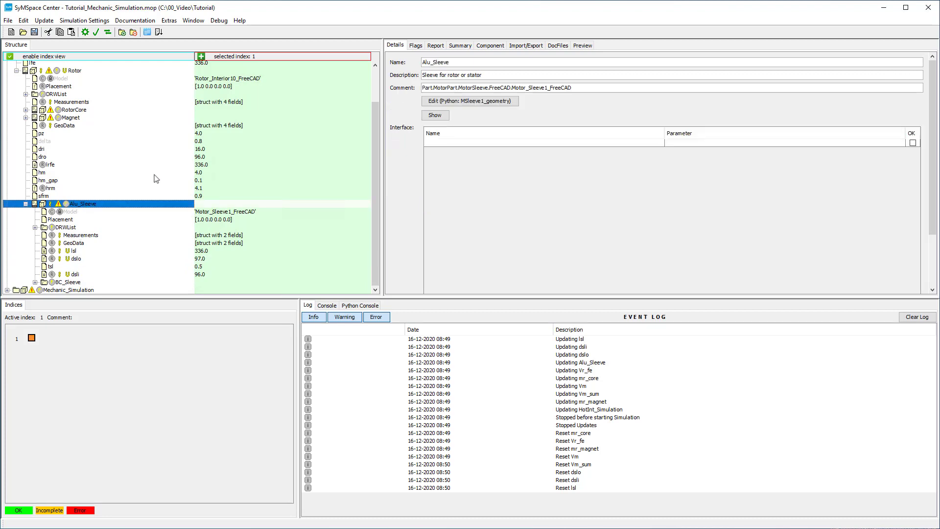
click(518, 46)
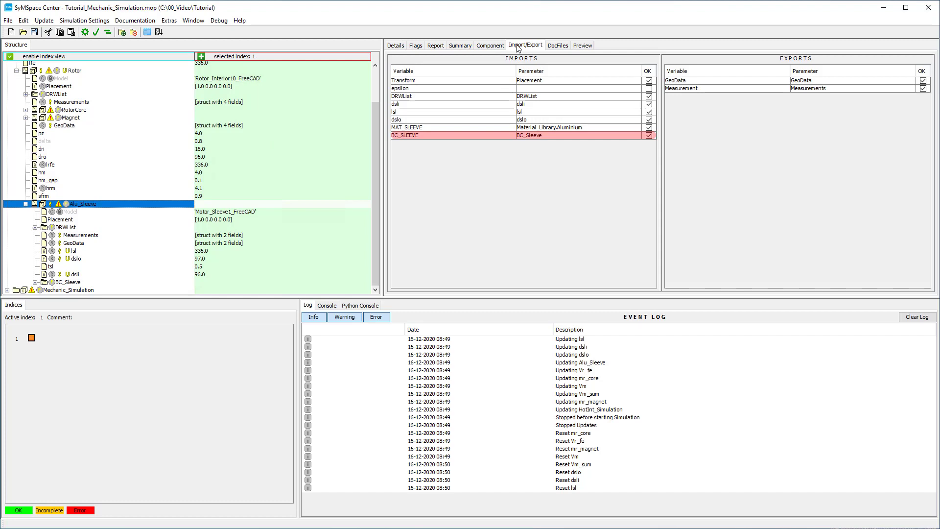
click(35, 283)
click(35, 283)
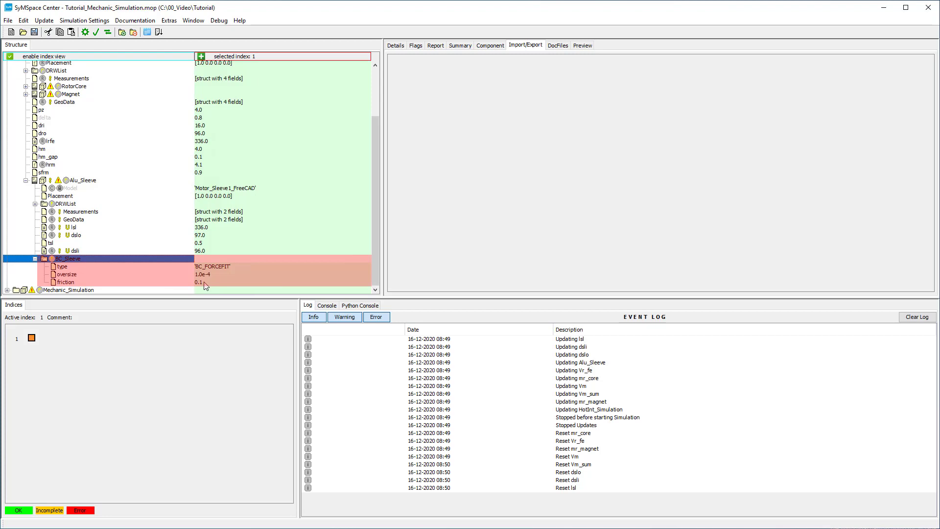
Refresh the project so Alu_Sleeve shows lsl 336.0, dslo 97.0 and dsli 96.0.
click(36, 259)
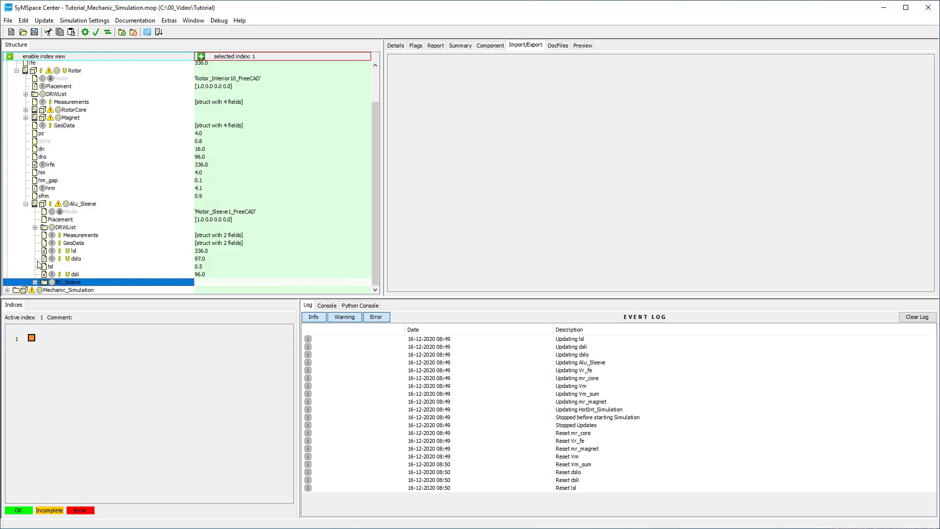
click(63, 291)
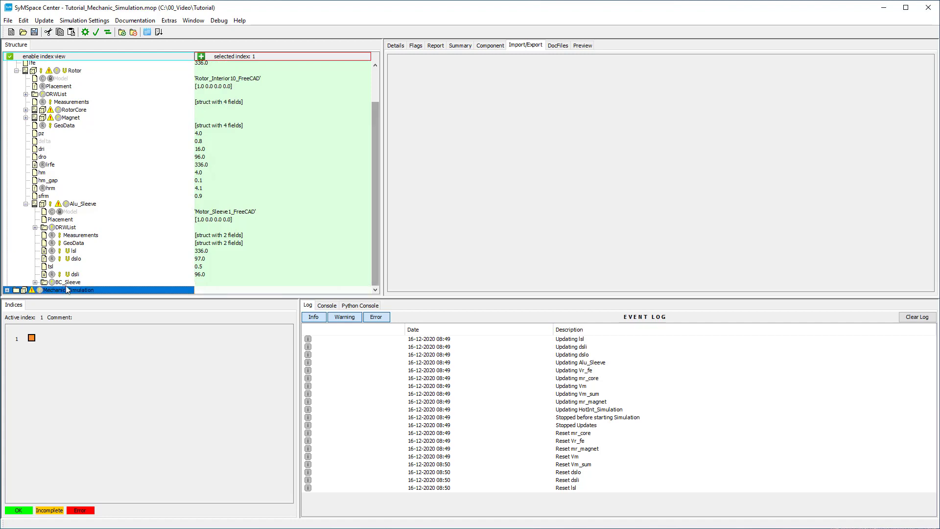
click(490, 45)
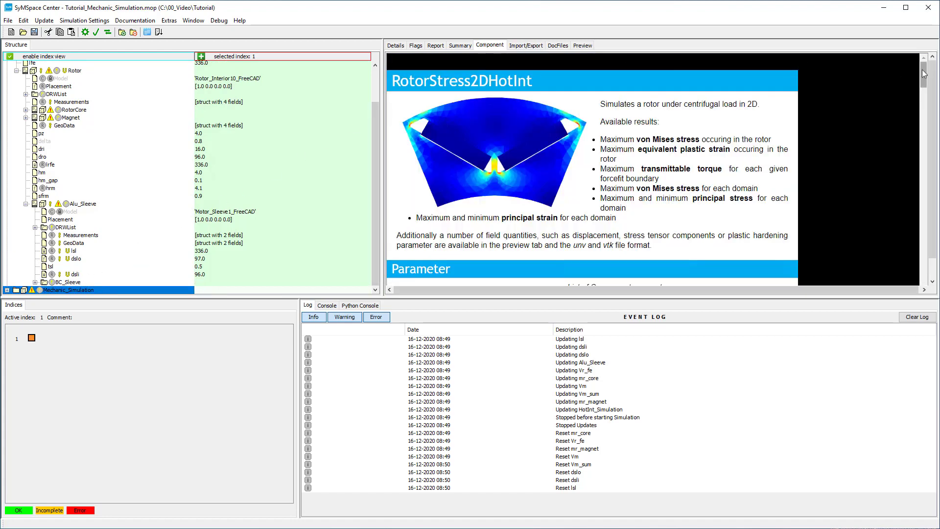
drag(924, 74, 927, 179)
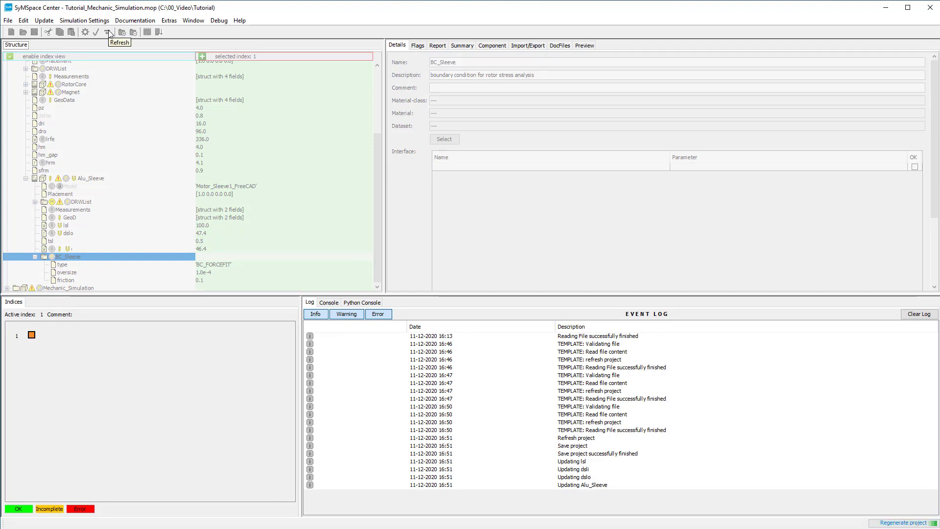
click(109, 34)
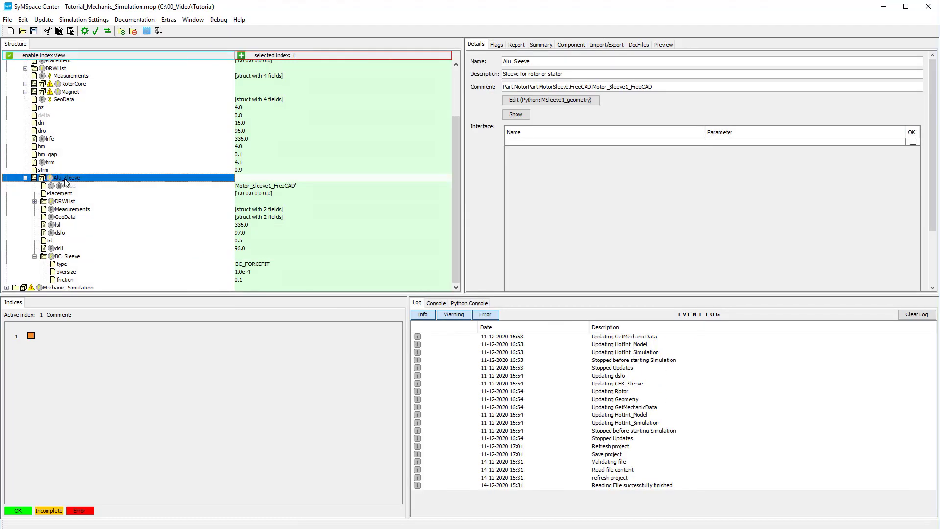
With Rotor selected, pick Motor_Sleeve1_FreeCAD under Part > MotorPart > MotorSleeve > FreeCAD.
click(25, 178)
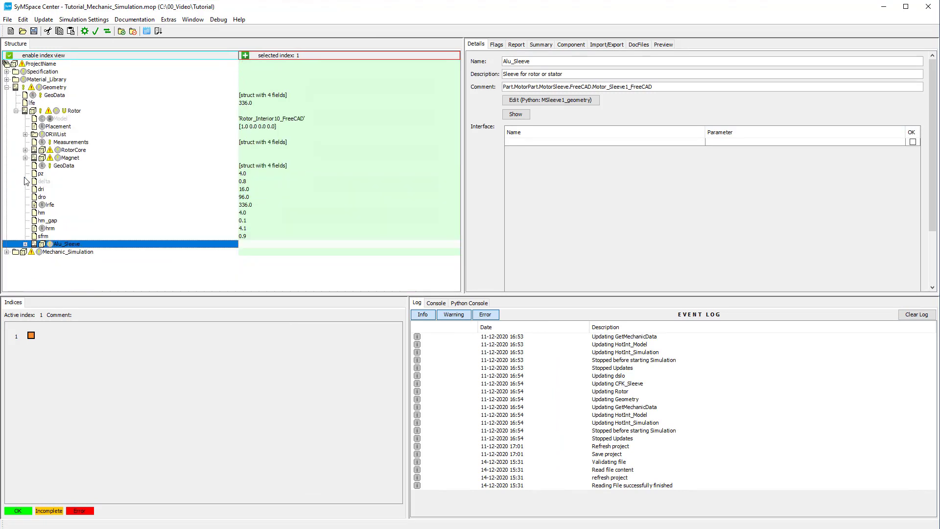
click(70, 111)
click(23, 20)
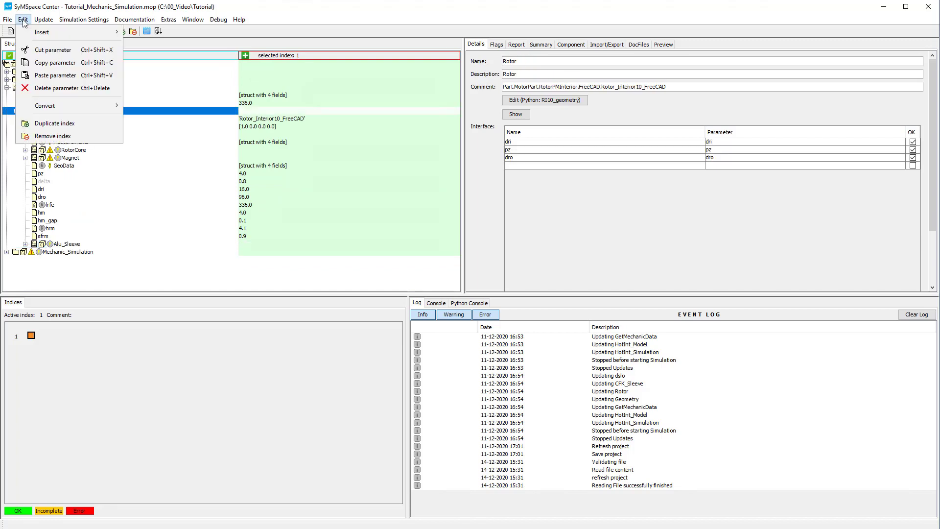
mouse_move(42, 32)
click(146, 30)
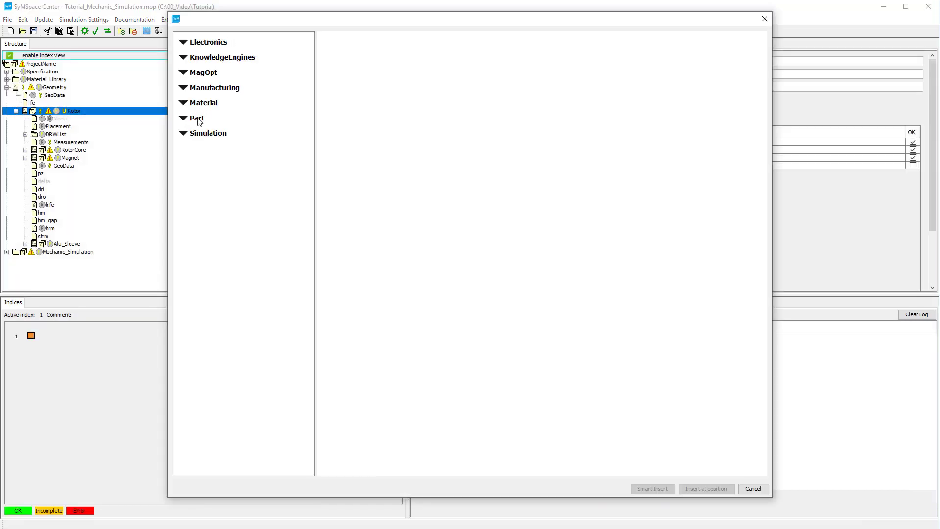
click(198, 119)
click(212, 164)
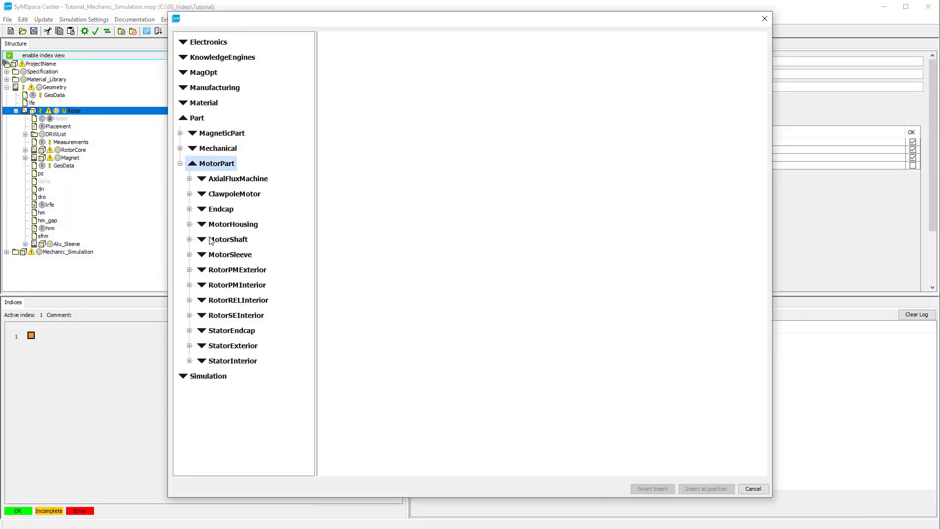
click(212, 255)
click(216, 282)
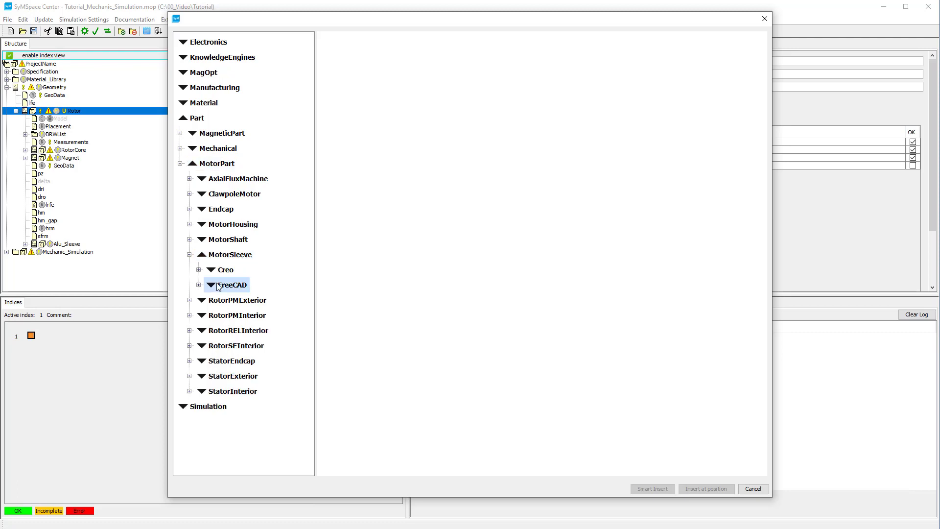
click(219, 317)
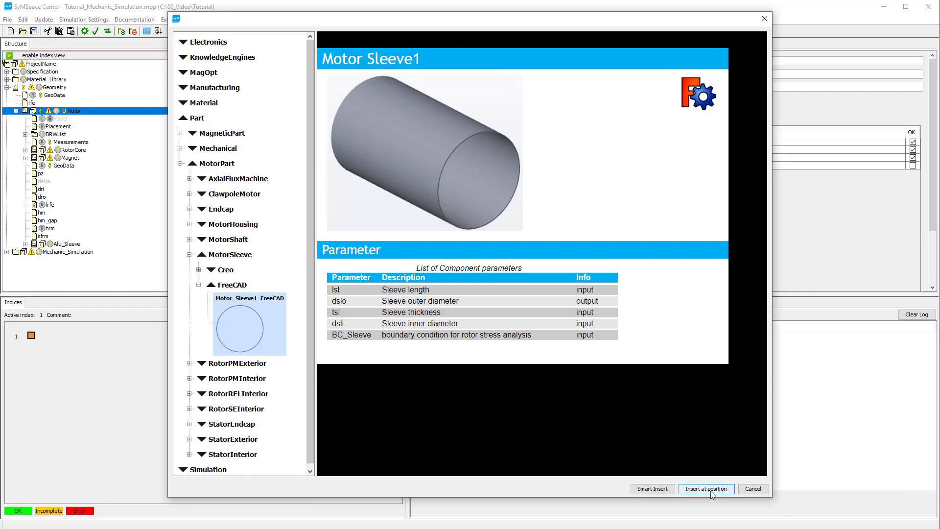
Insert the second sleeve under the Rotor and rename it CFK_Sleeve.
click(710, 490)
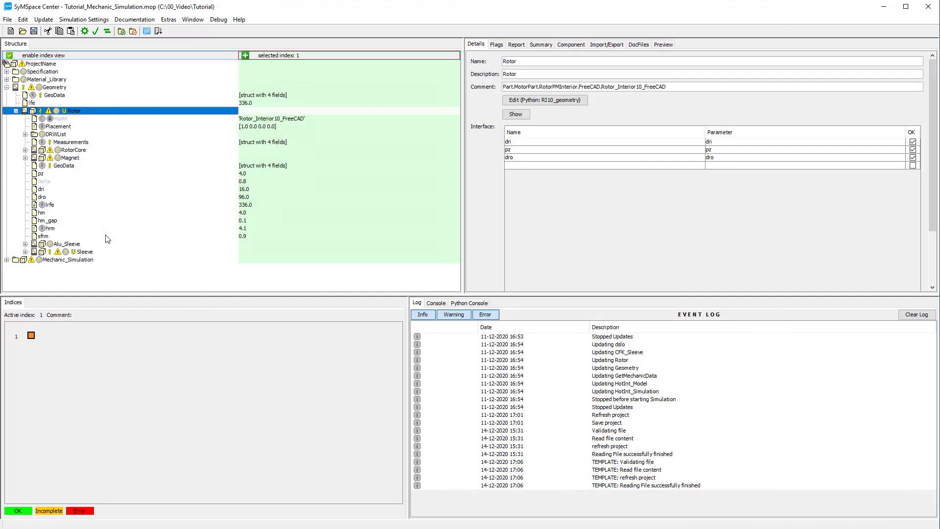
click(81, 252)
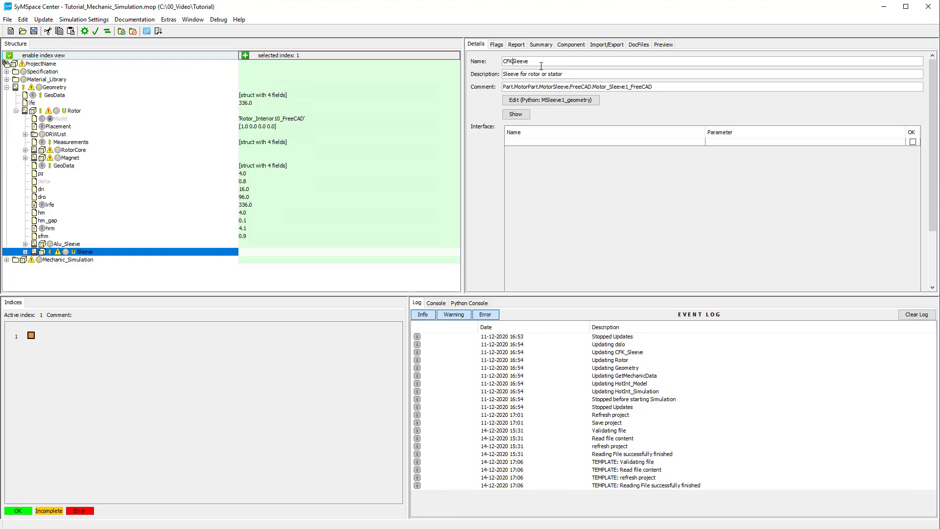
key(Tab)
Insert the CFRP_armorsleeve_schunk material from Material > Polymer into the Material_Library.
click(46, 81)
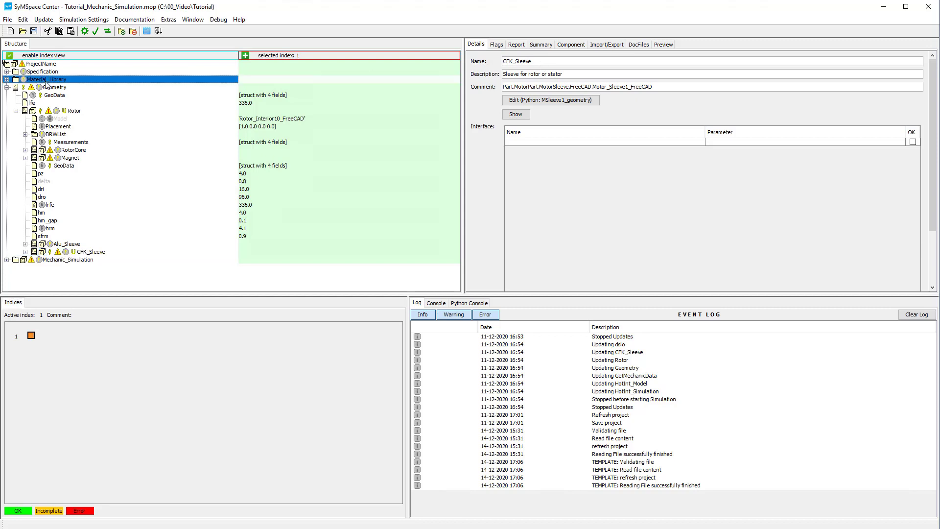
click(26, 20)
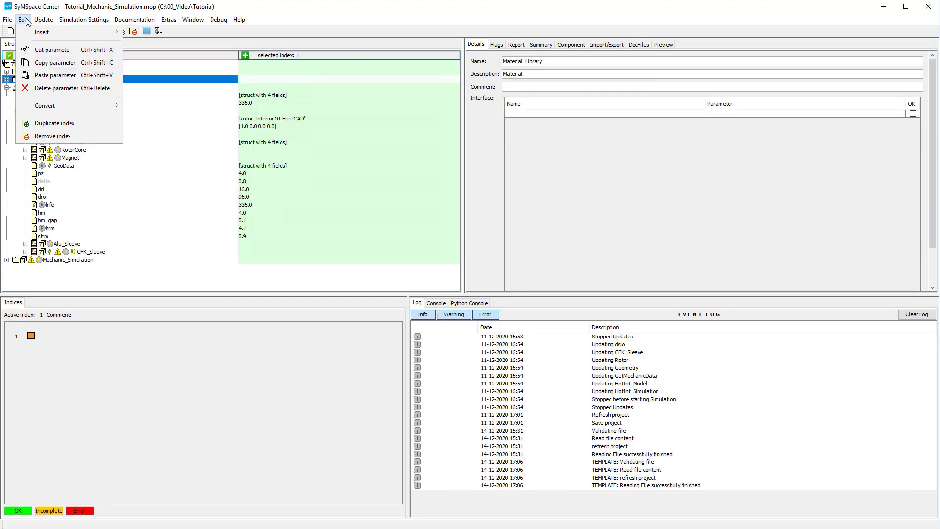
click(149, 32)
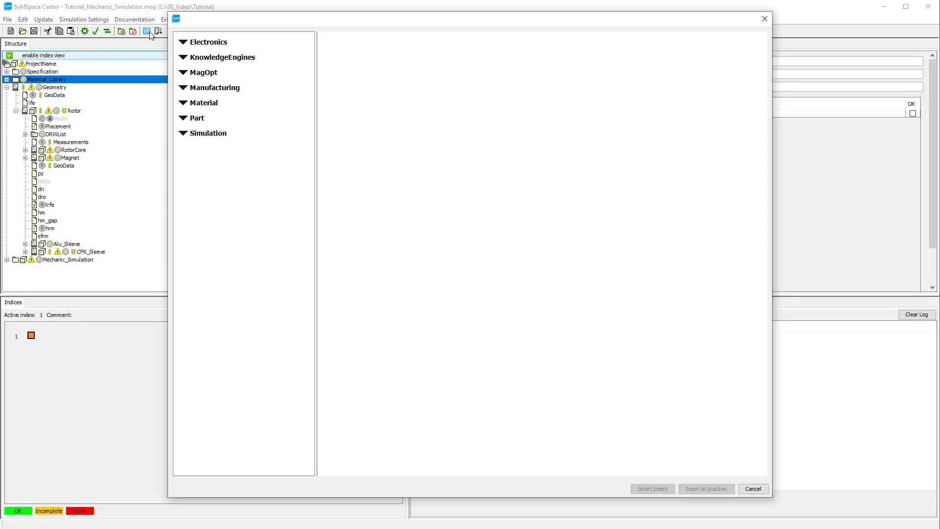
click(202, 104)
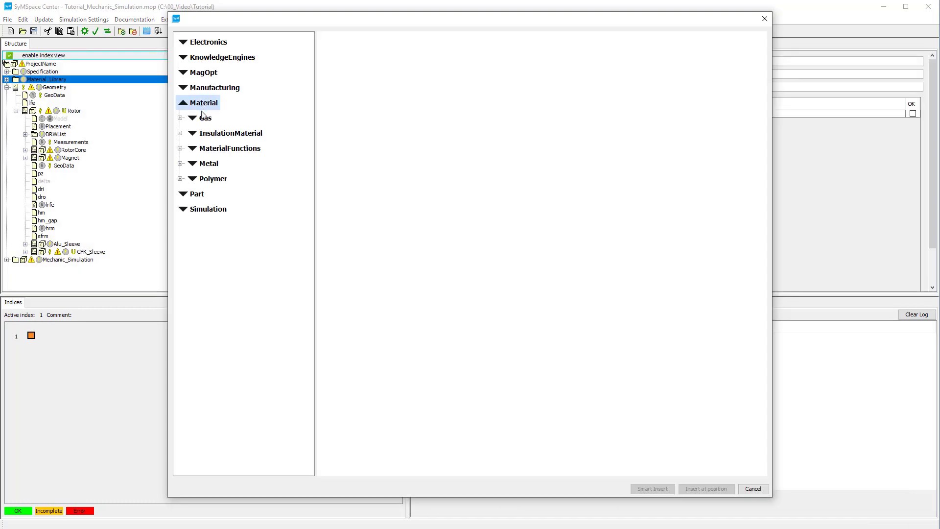
click(204, 182)
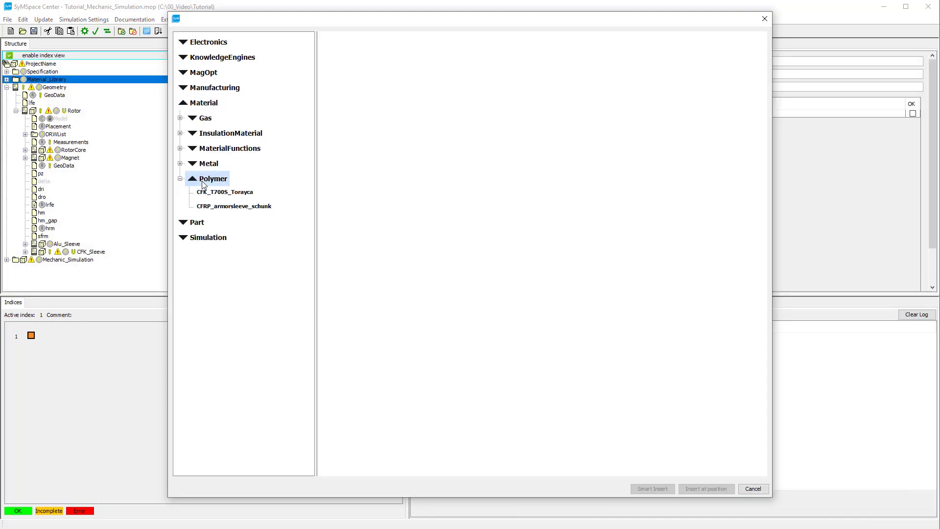
click(221, 208)
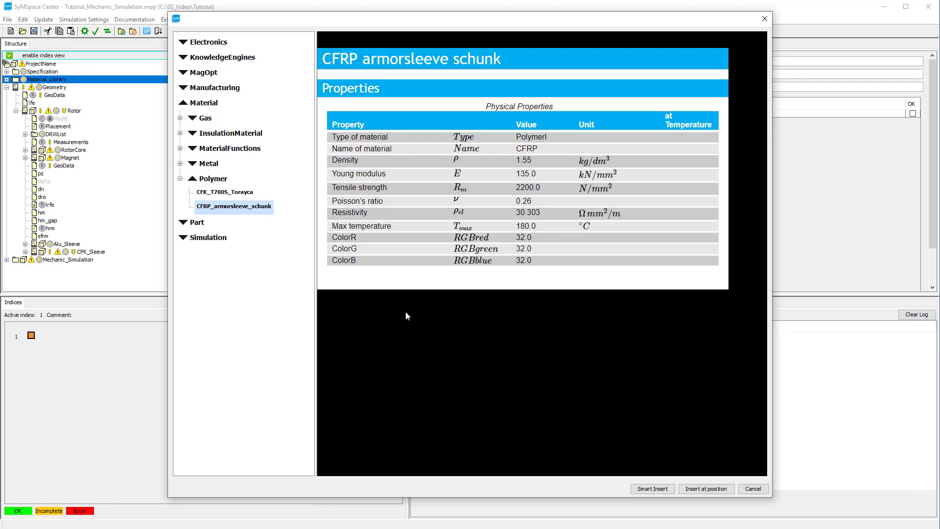
click(716, 488)
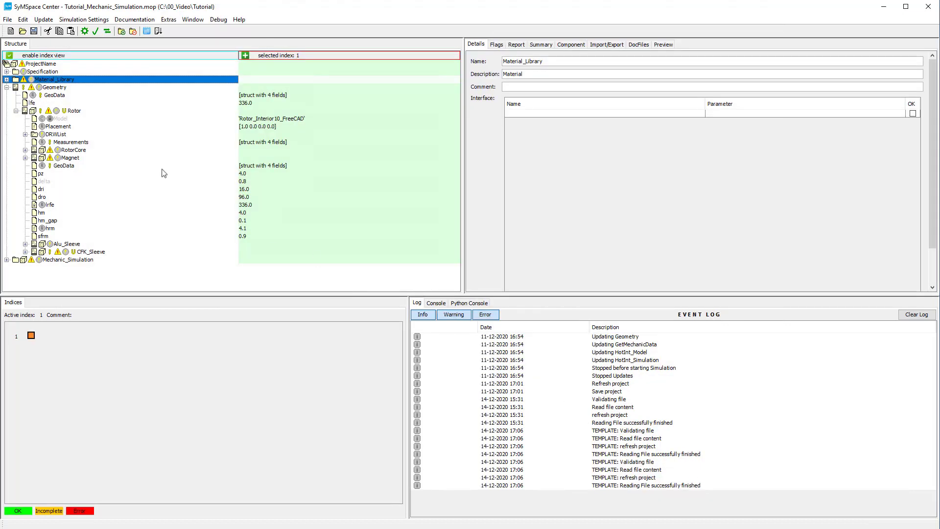
Rename the CFRP_armorsleeve_schunk material to CFK_Bandage.
click(6, 79)
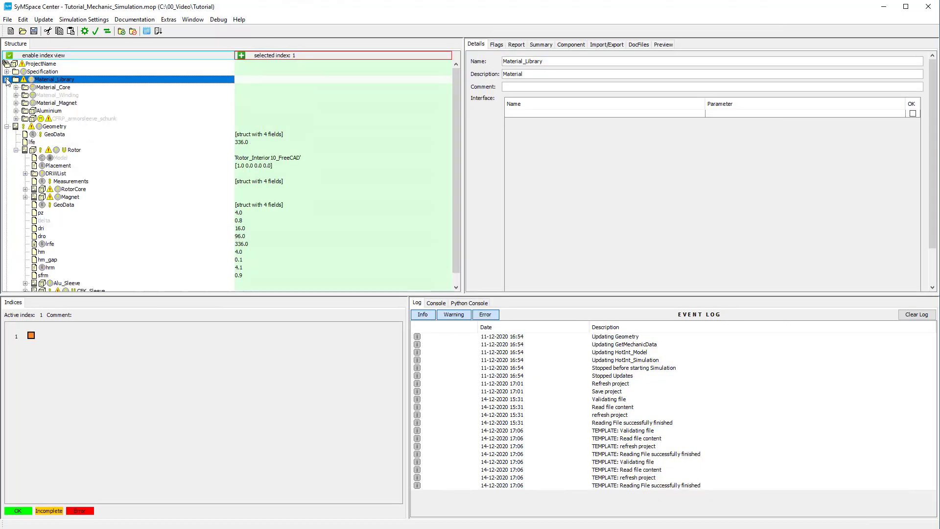
click(63, 119)
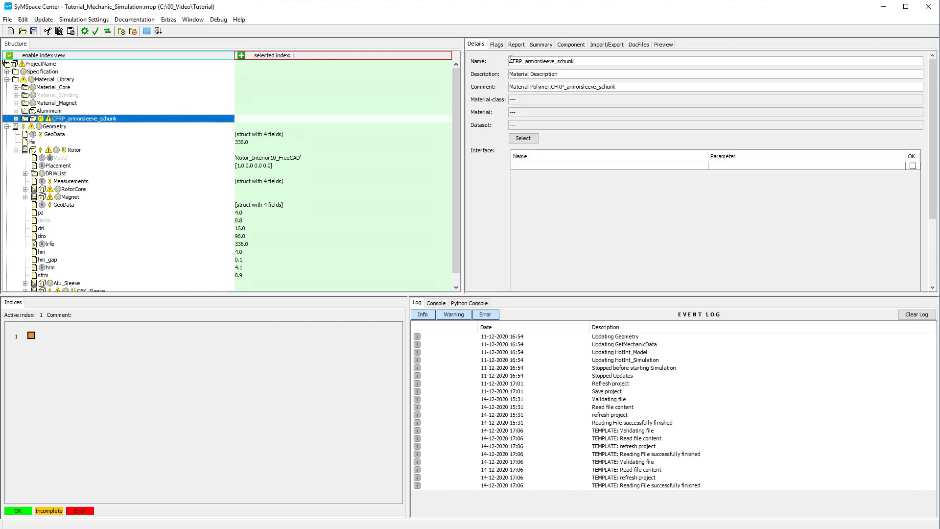
drag(511, 58, 600, 59)
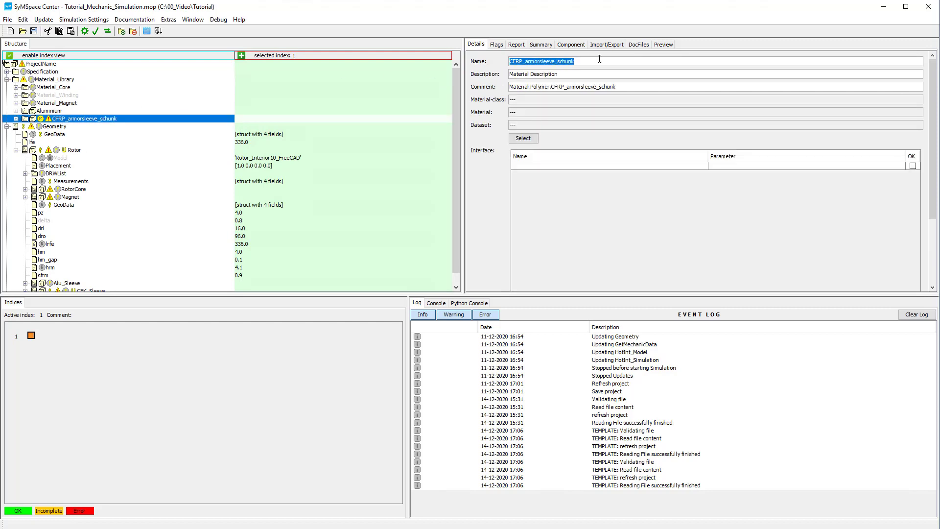
text(CFK_Bandage)
key(Return)
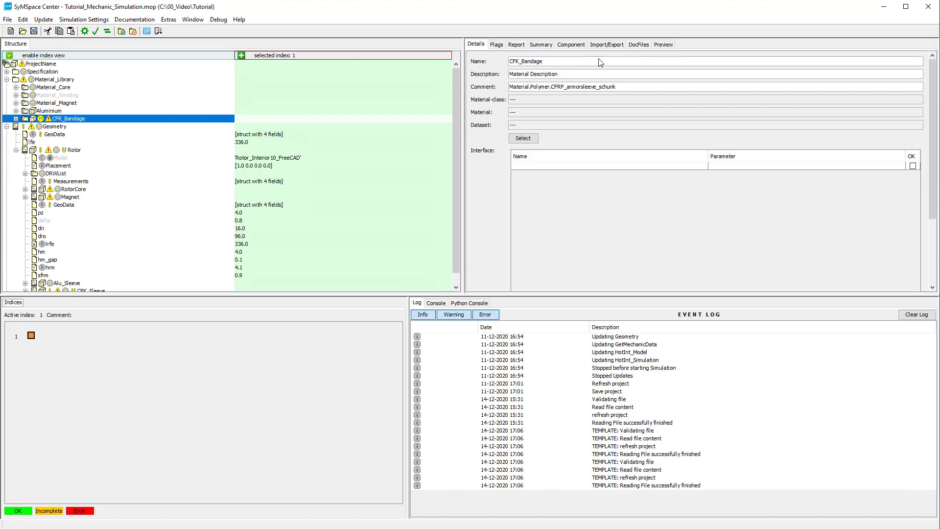
Link CFK_Sleeve's MAT_SLEEVE import to Material_Library.CFK_Bandage.
click(90, 281)
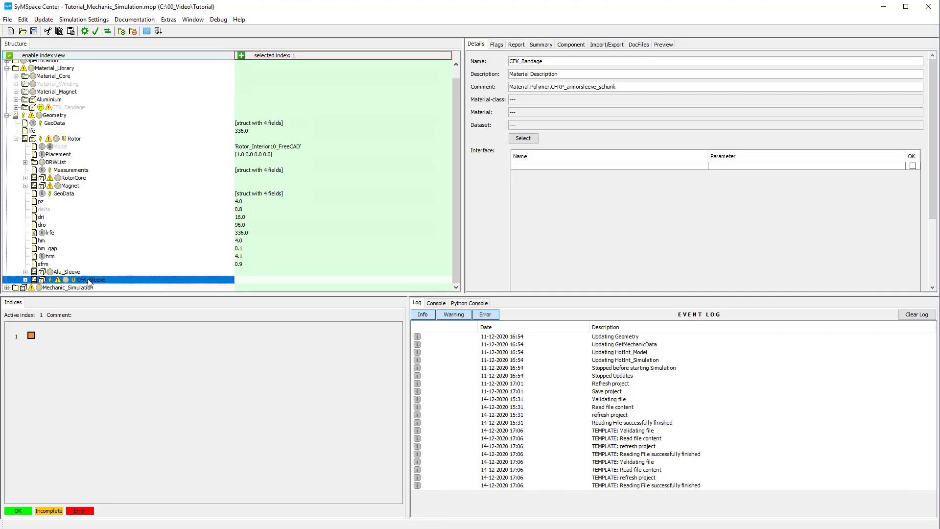
double_click(619, 128)
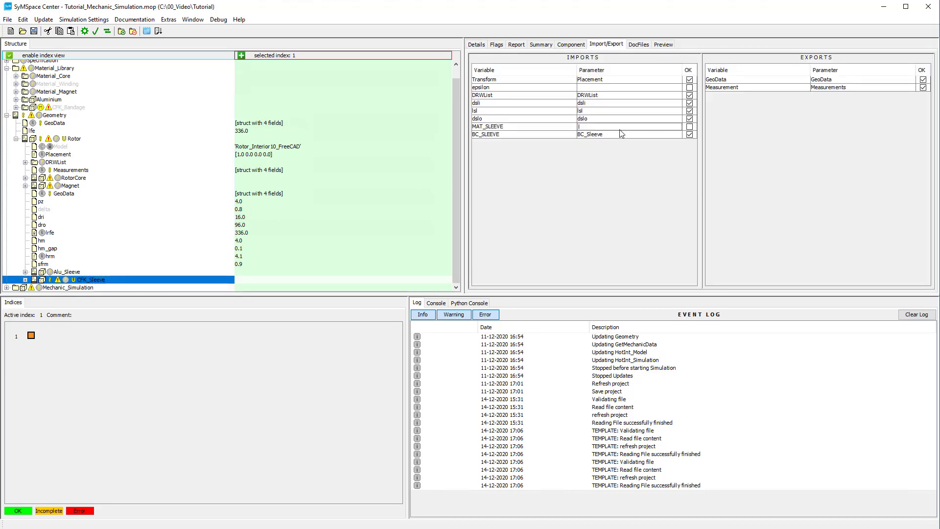
text(Material_Library.CFK_Bandage)
key(Return)
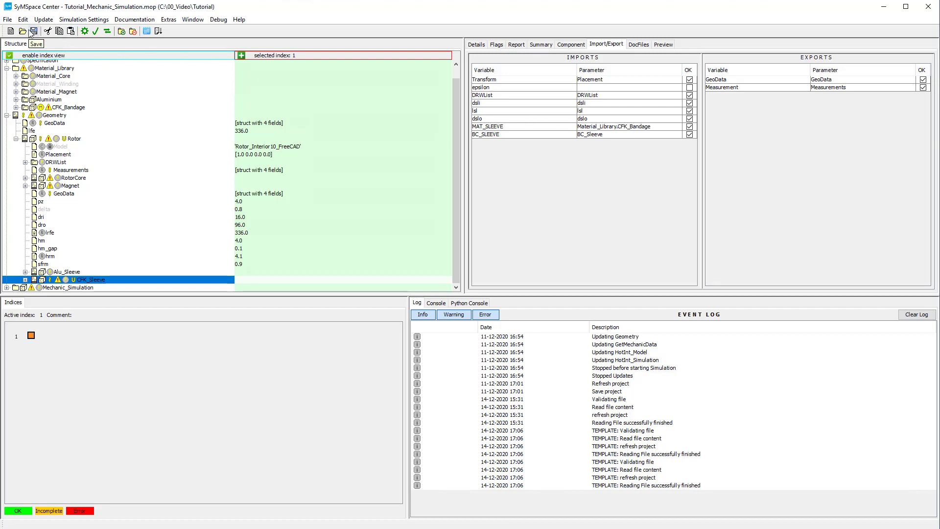
Change CFK_Sleeve's dsli import link from dro to Alu_Sleeve.dslo.
click(25, 280)
scroll(128, 206, down, 4)
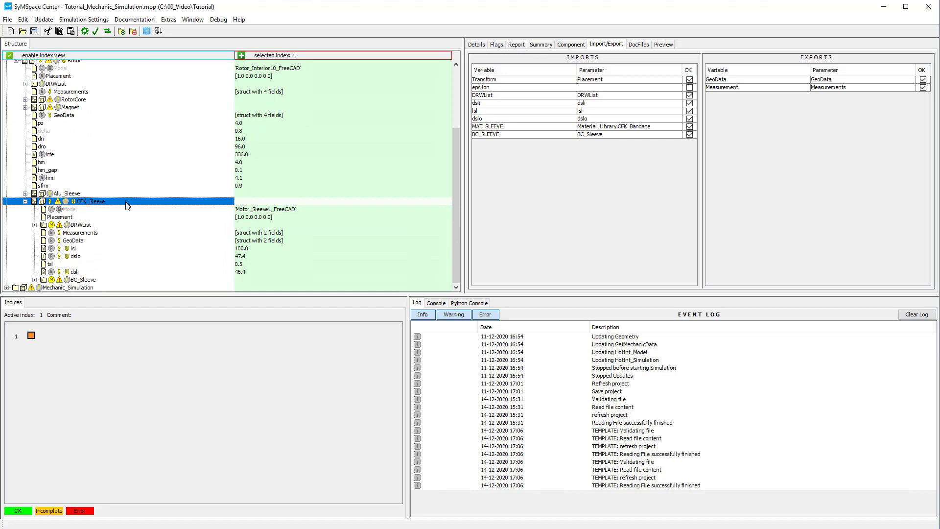
click(76, 272)
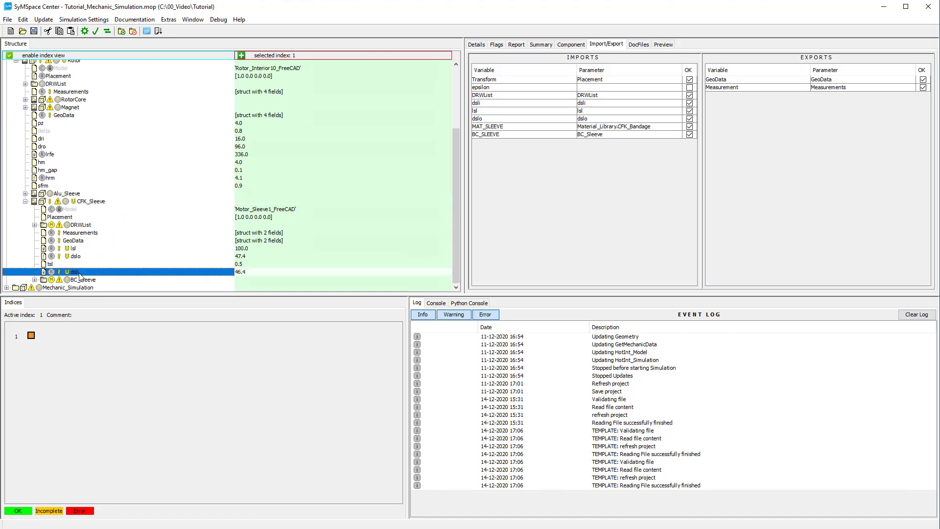
click(476, 45)
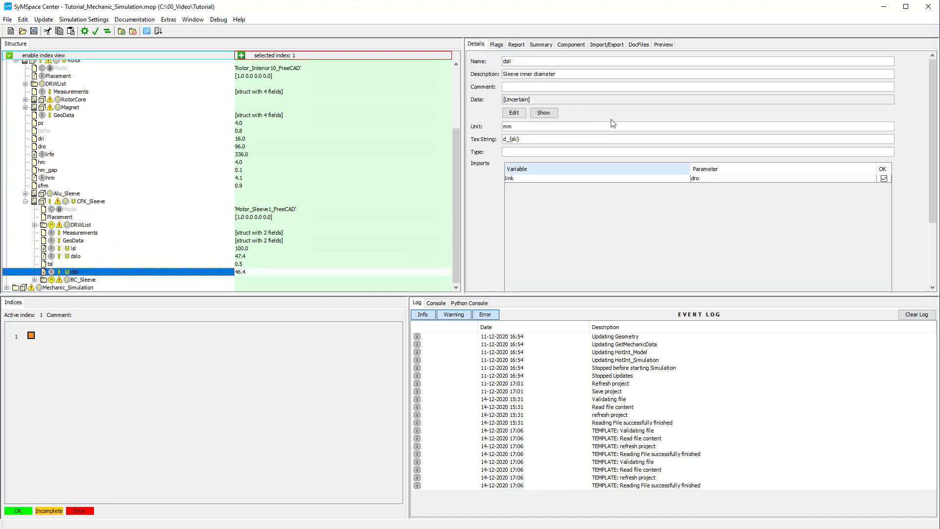
double_click(713, 178)
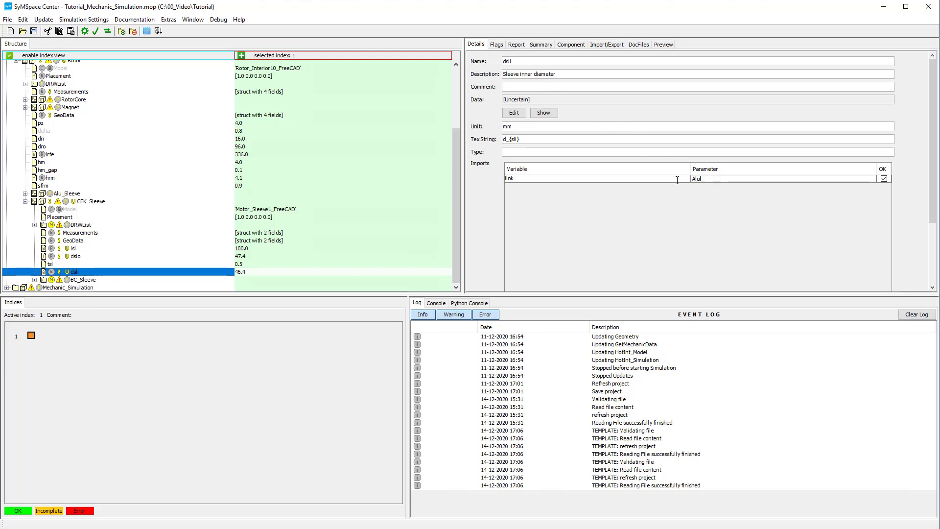
text(Alu_Sleeve.dslo)
key(Return)
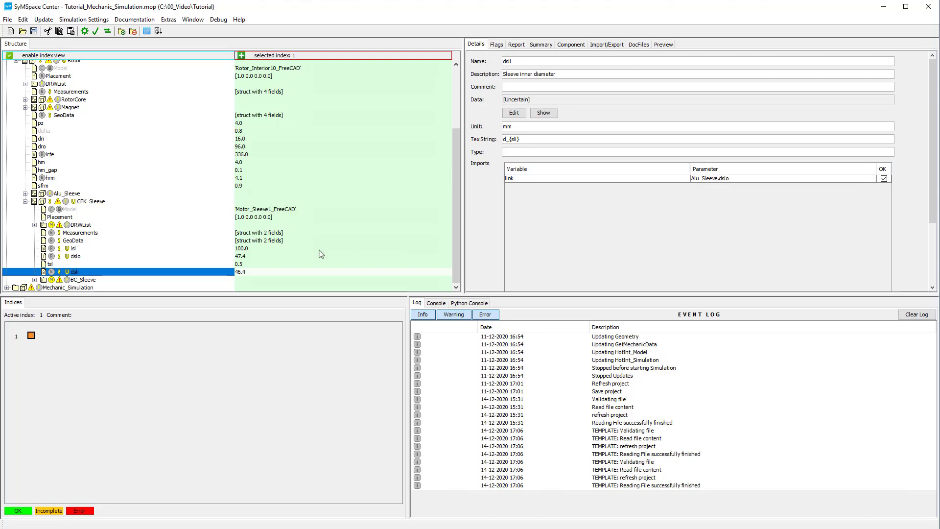
Set CFK_Sleeve's thickness tsl to 1.0.
double_click(253, 265)
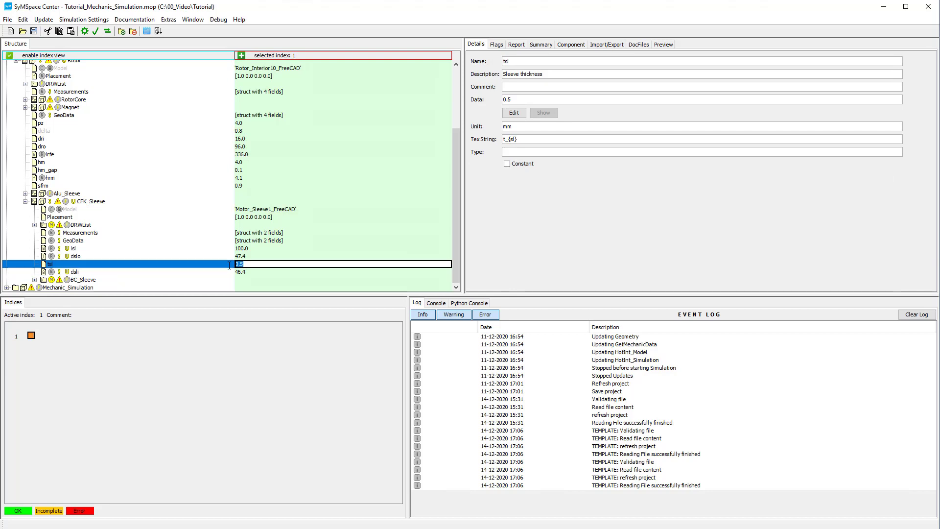
text(1)
key(Return)
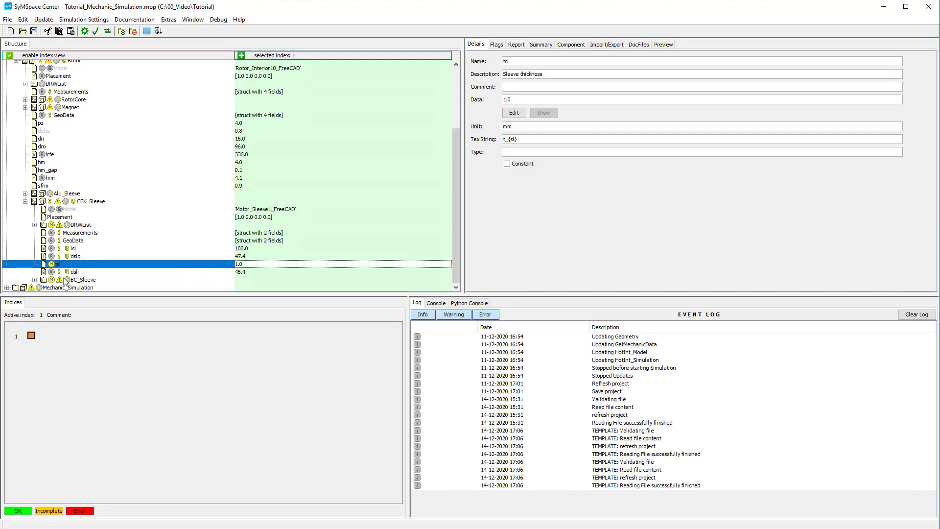
Change BC_Sleeve's oversize from 1.0e-4 to 3.0e-5.
click(34, 280)
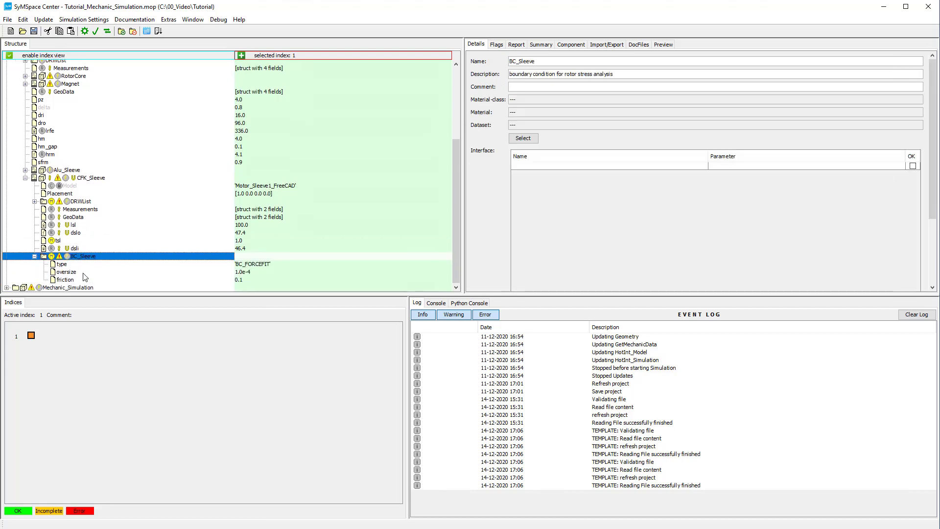
click(83, 273)
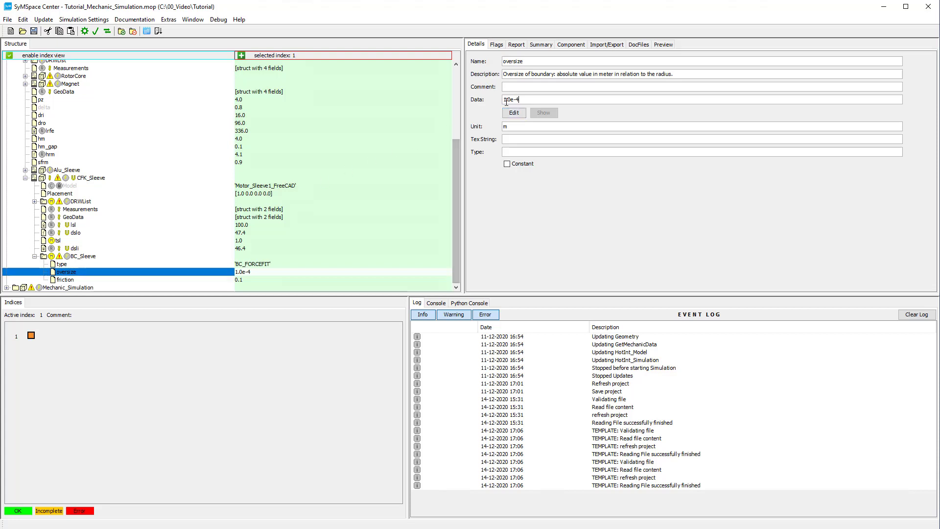
drag(522, 100, 479, 99)
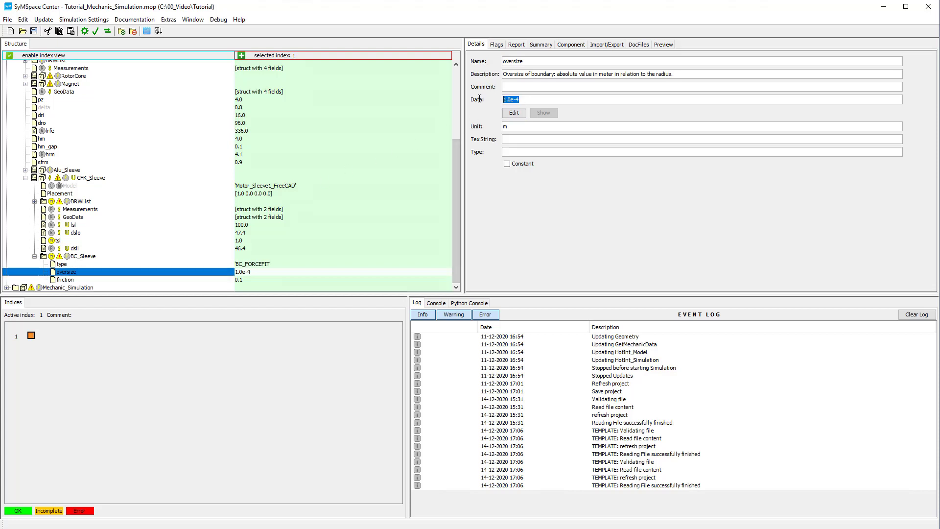
text(3.0)
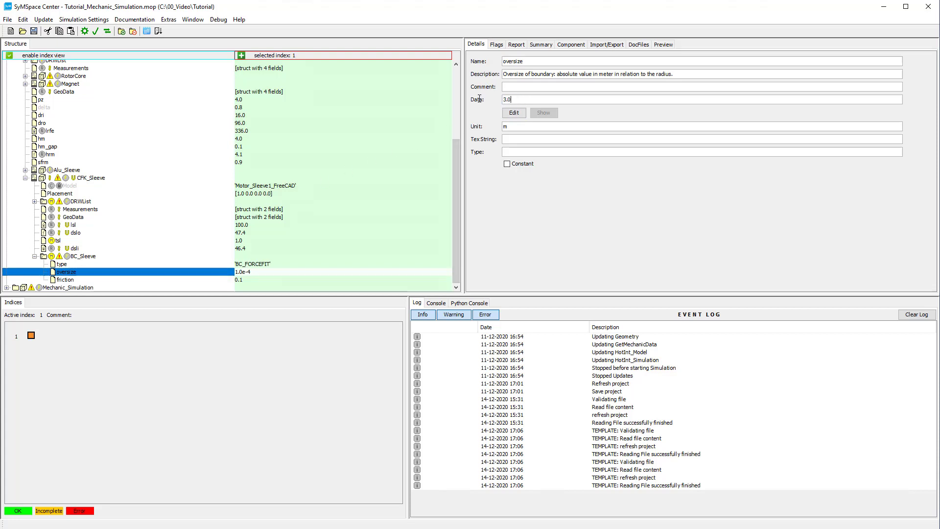
text(e-5)
key(Return)
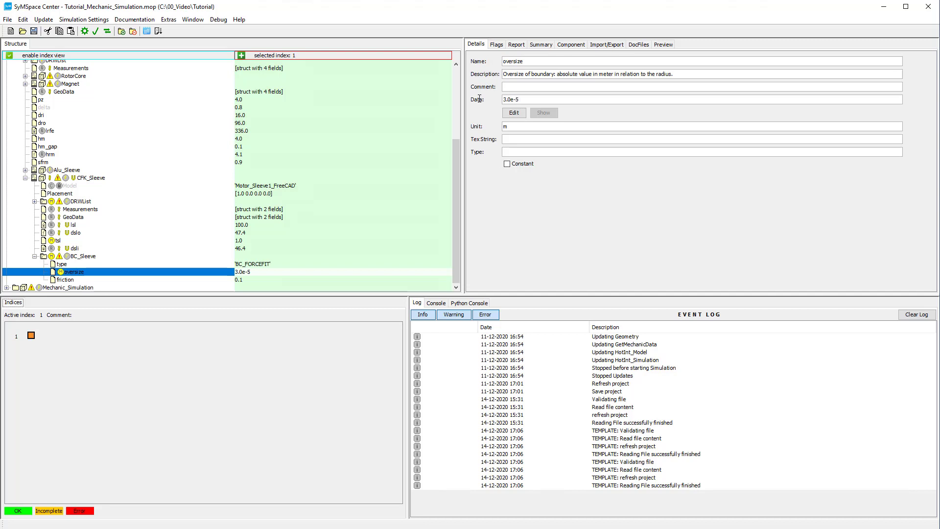
Regenerate the project with the new sleeve oversize and select the Rotor component.
click(85, 32)
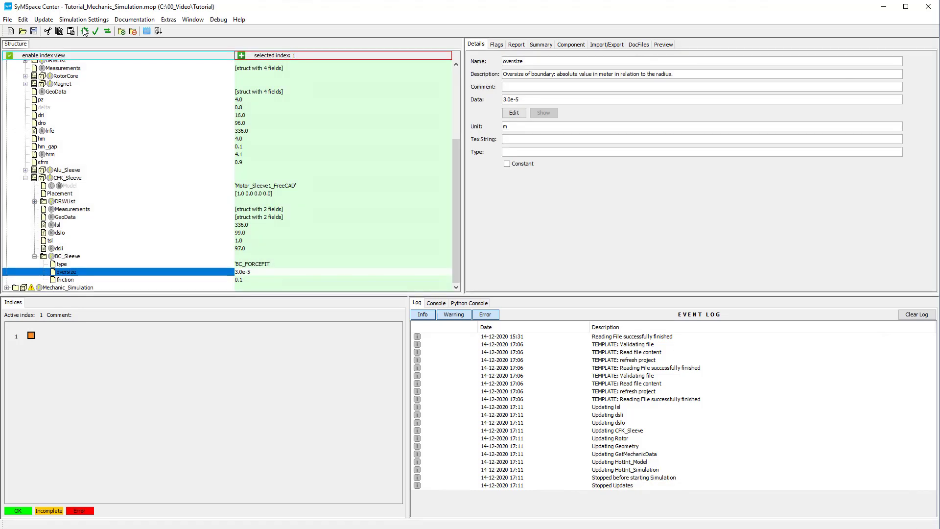
click(25, 178)
click(52, 141)
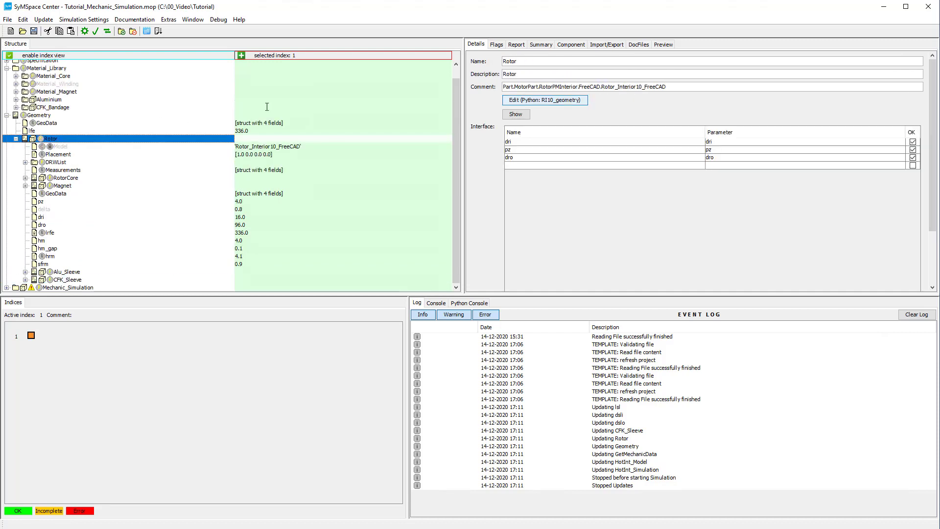
Preview the rotor cross-section and zoom into the outer rim with its sleeves.
click(664, 45)
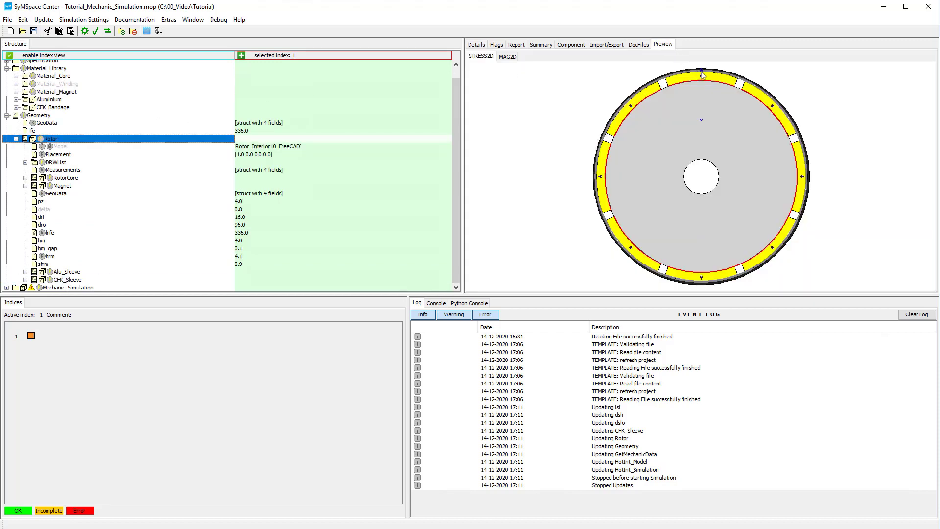
scroll(706, 74, up, 2)
scroll(706, 75, up, 2)
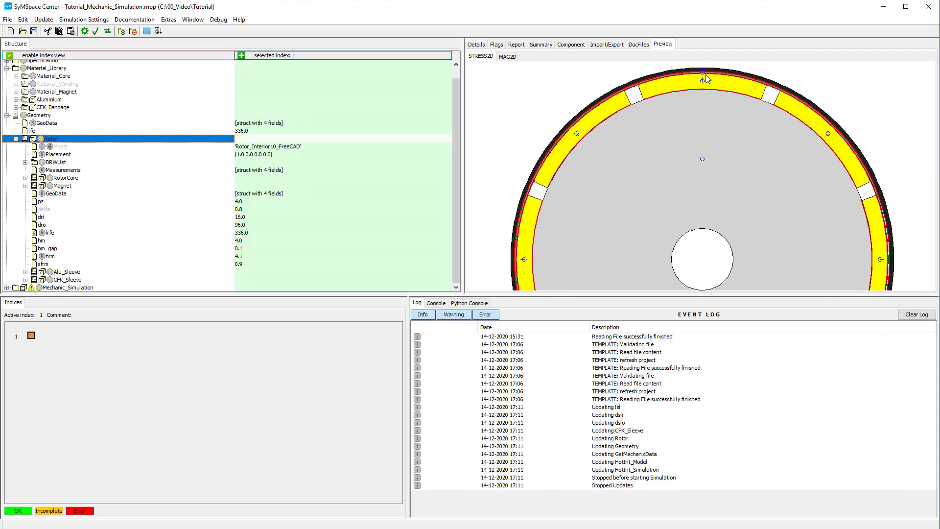
drag(706, 74, 702, 165)
scroll(703, 165, up, 2)
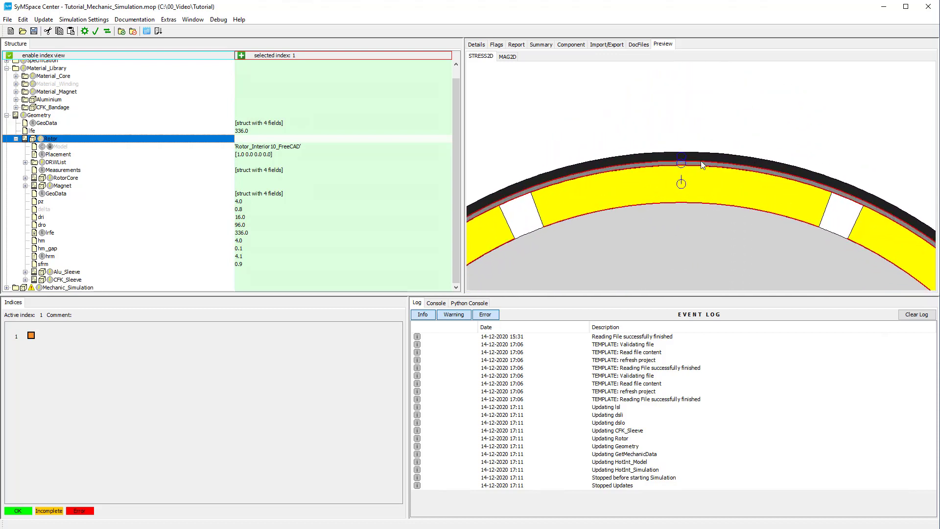
mouse_move(703, 165)
Collapse Geometry and Material_Library and expand Mechanic_Simulation, showing speed 6000.0.
click(7, 116)
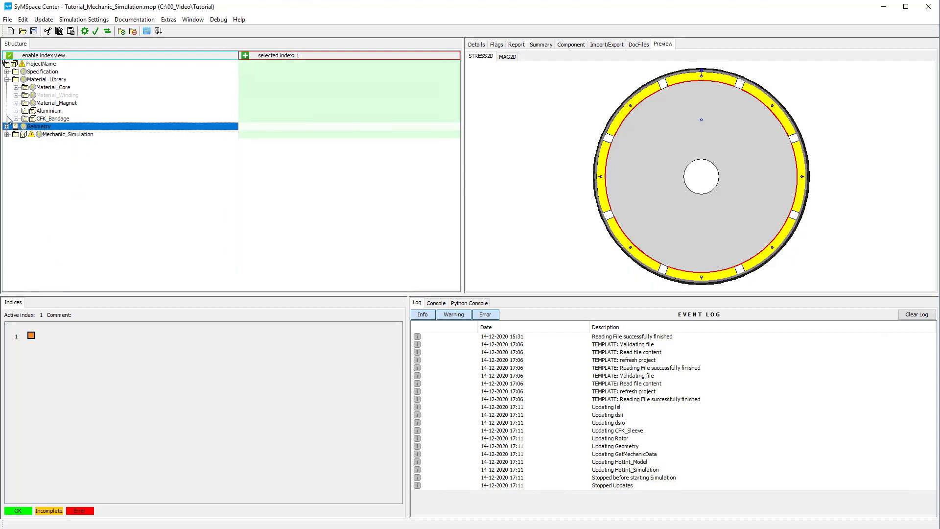
click(7, 79)
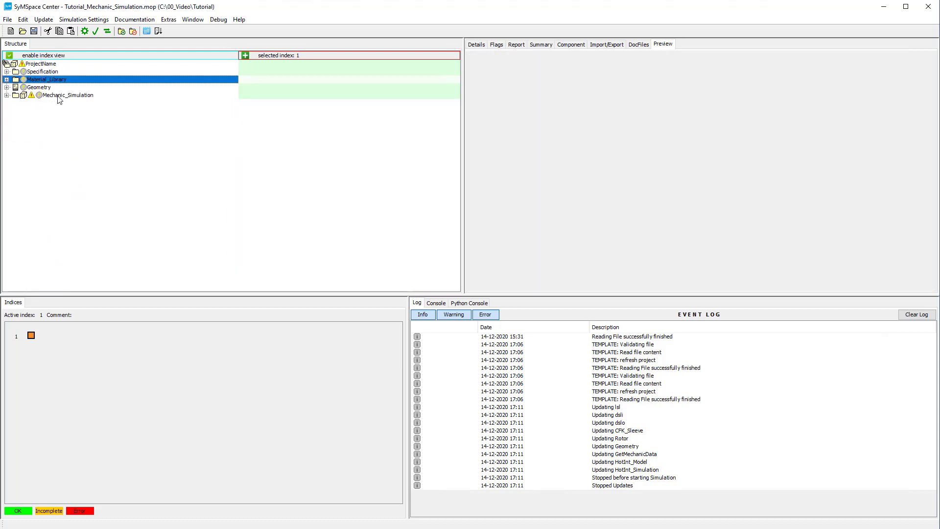
click(6, 98)
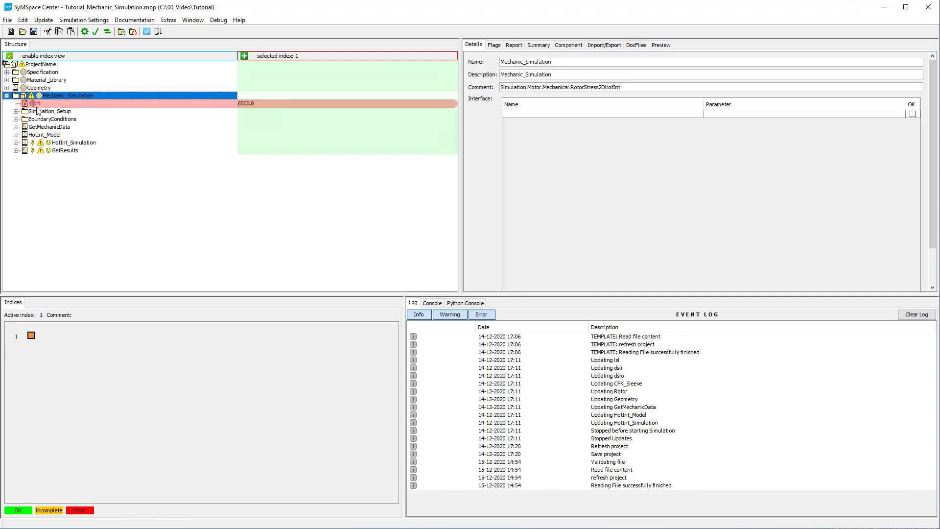
Inspect the HOTINT parameters under Simulation_Setup, then collapse them again.
click(37, 110)
click(16, 112)
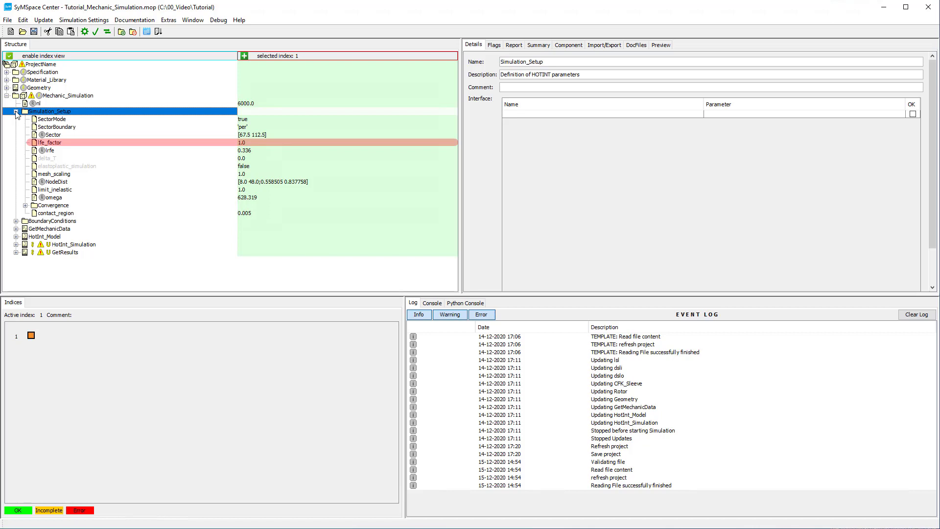
click(16, 112)
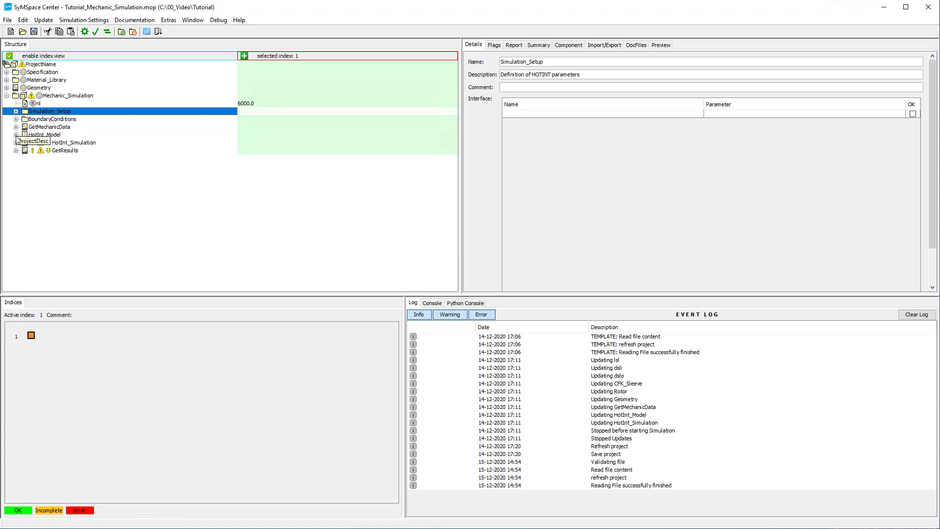
View the HotInt_Model triangular mesh of the rotor sector in the preview, then collapse the HotInt_Model branch.
click(16, 135)
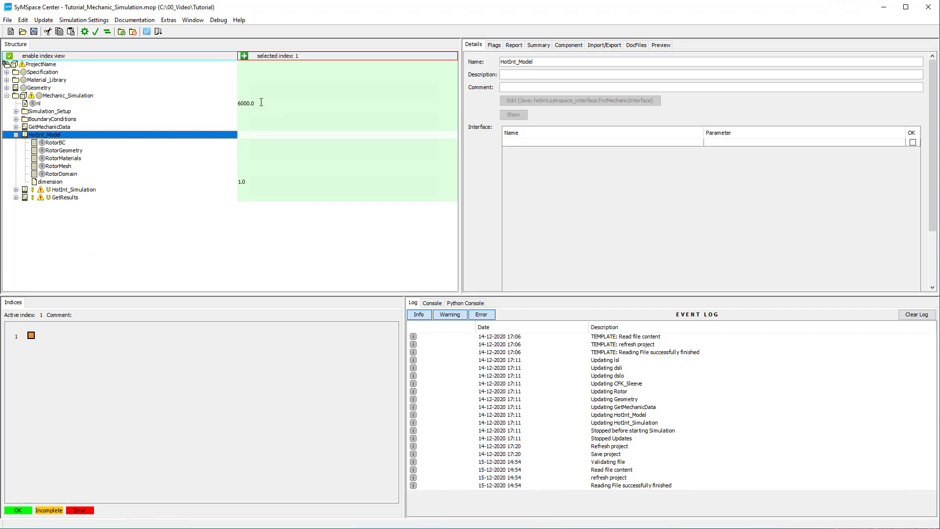
click(666, 48)
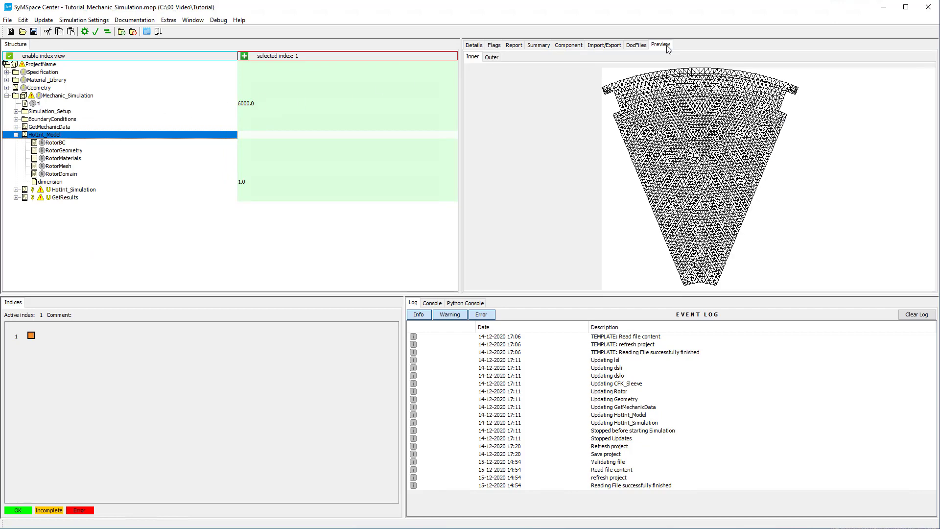
click(16, 135)
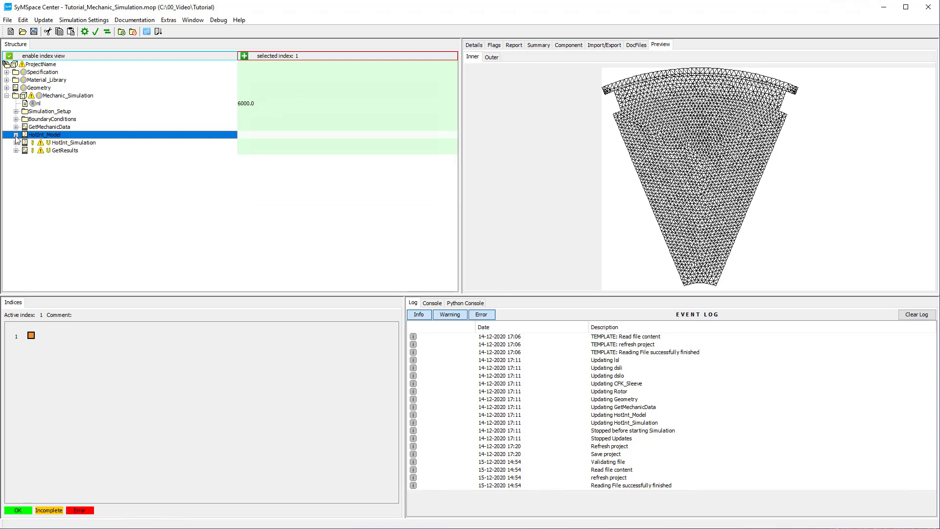
Run the HotInt simulation via Start Simulation until JobManager reports COMPLETED, then close JobManager.
click(16, 143)
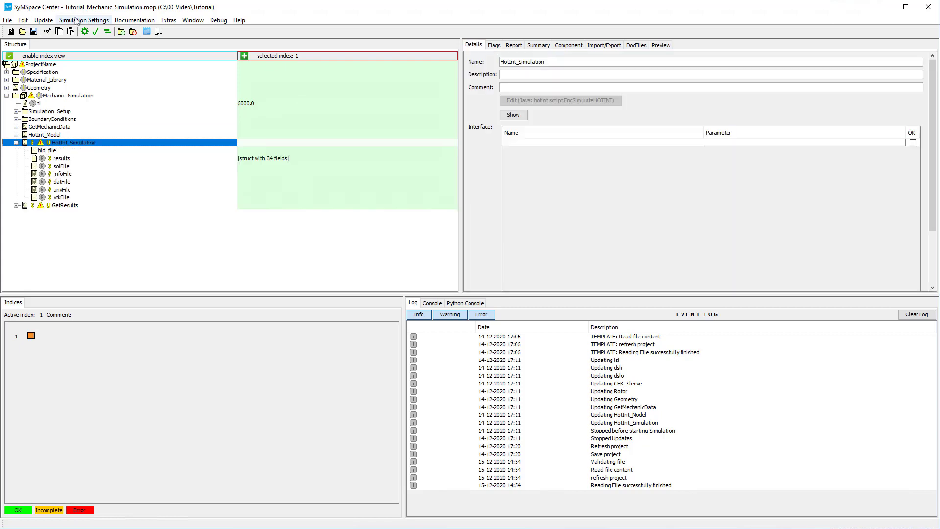
click(76, 19)
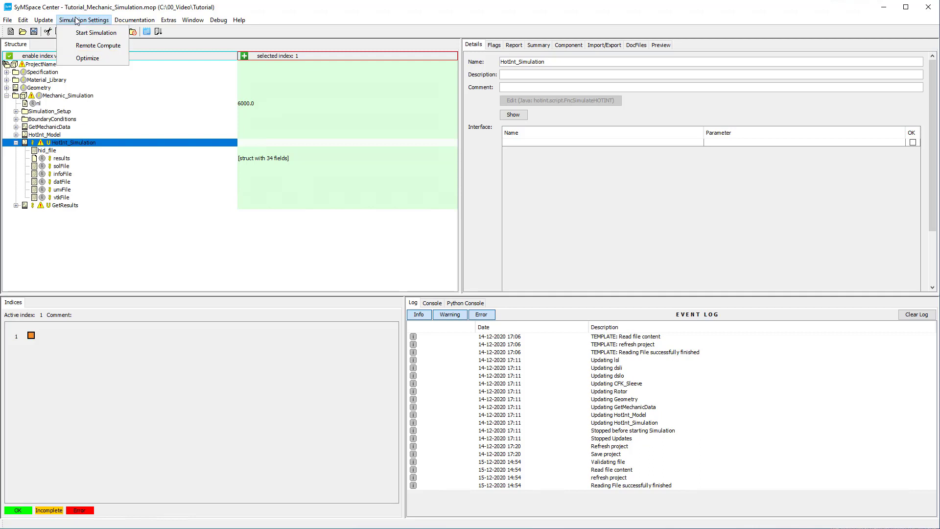
click(82, 33)
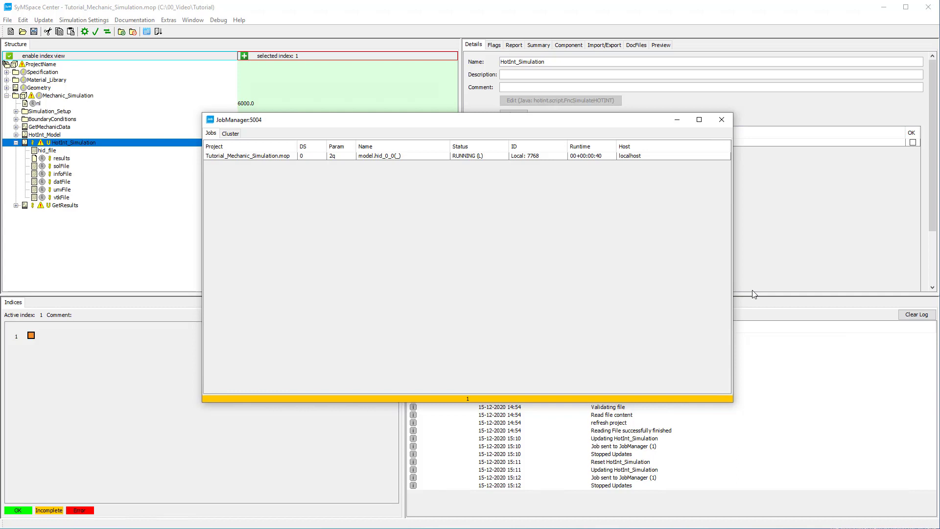
click(87, 34)
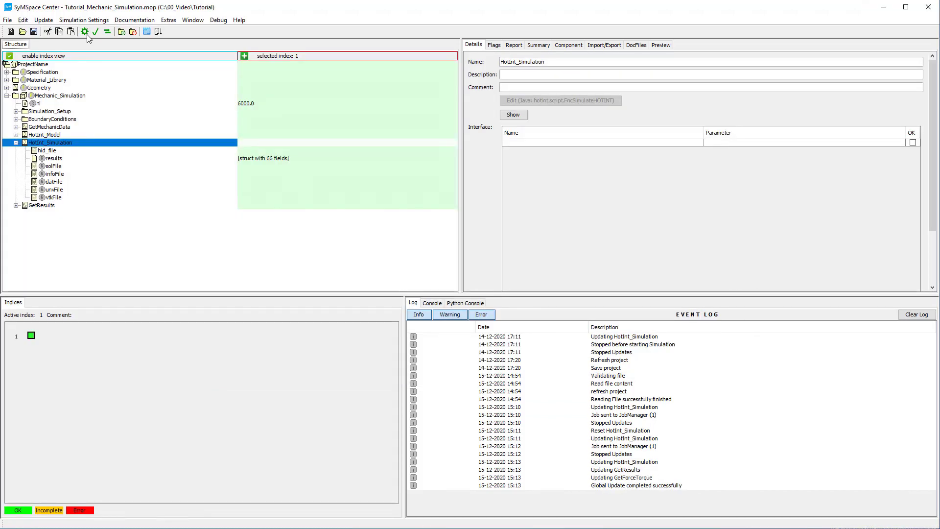
Plot stress_mises on the final mesh and show the GetResults rotor stress table.
click(662, 45)
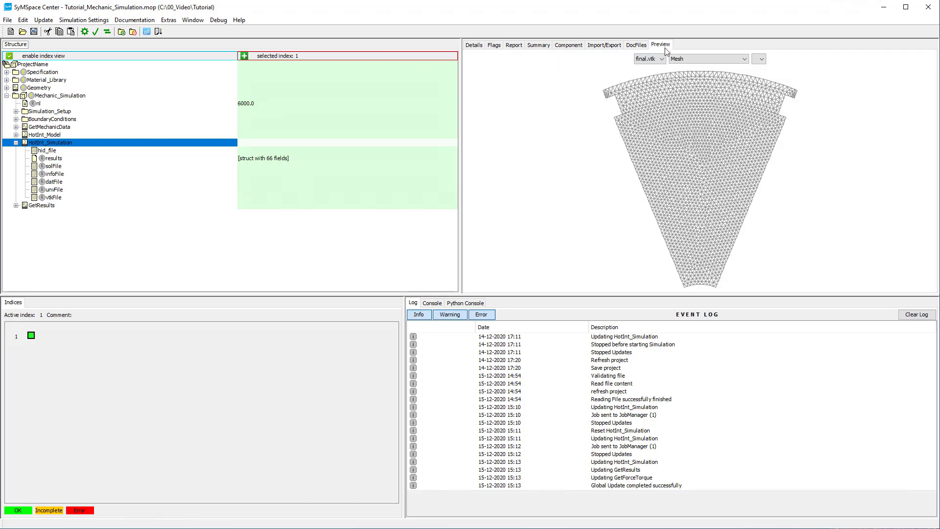
click(688, 59)
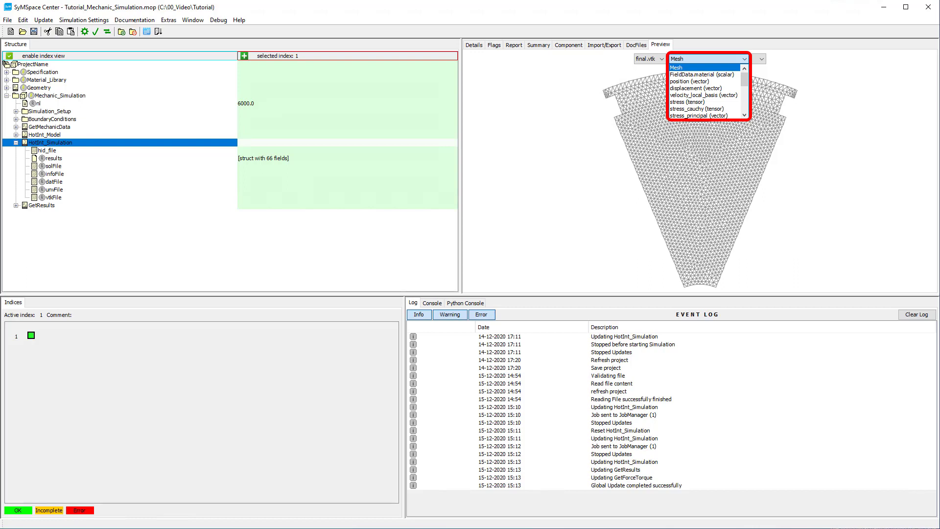
scroll(710, 98, down, 1)
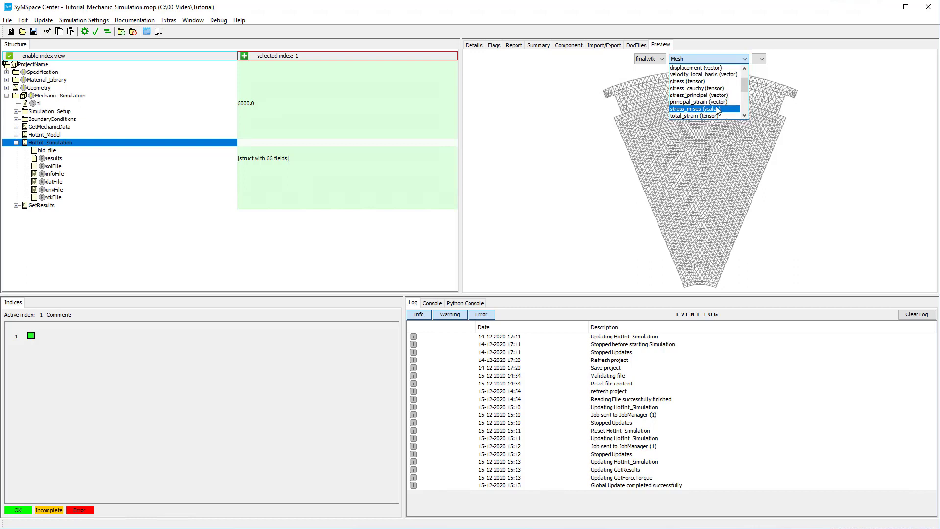
click(717, 109)
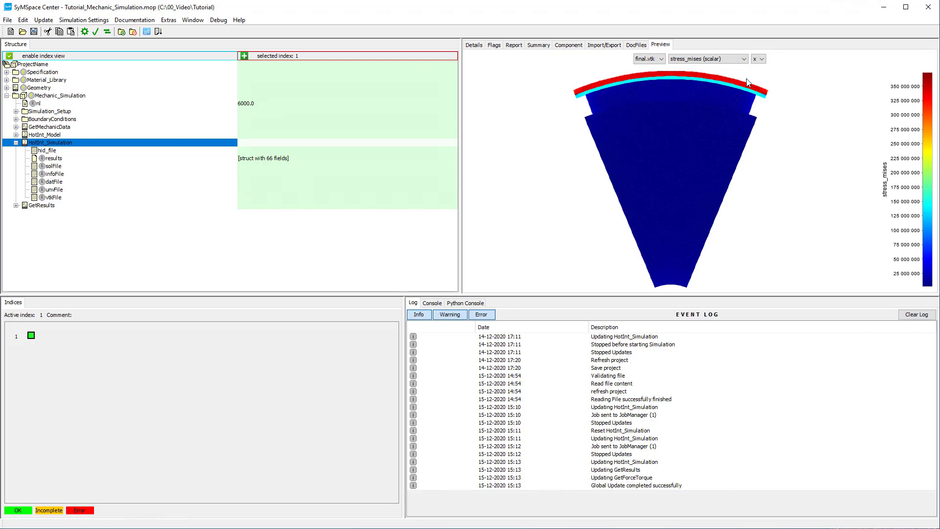
key(End)
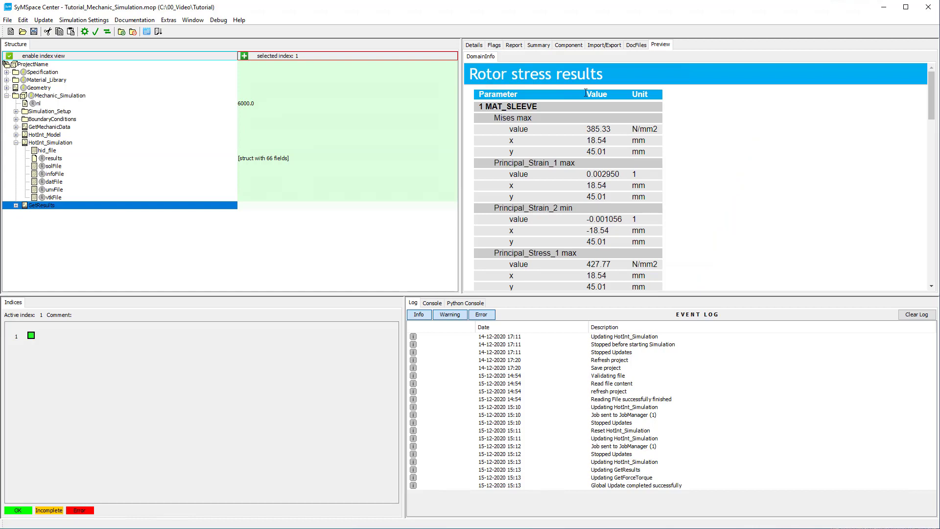
scroll(586, 94, down, 2)
scroll(586, 94, down, 2)
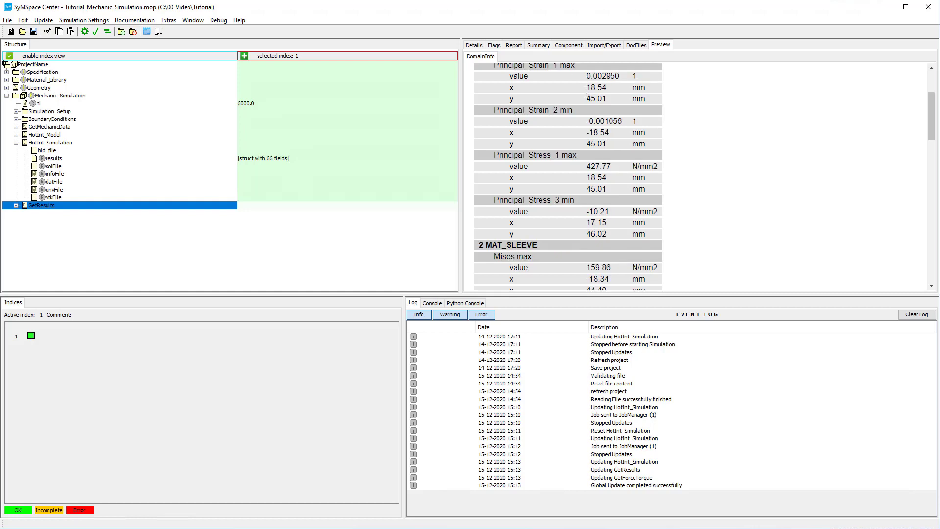
scroll(586, 93, down, 14)
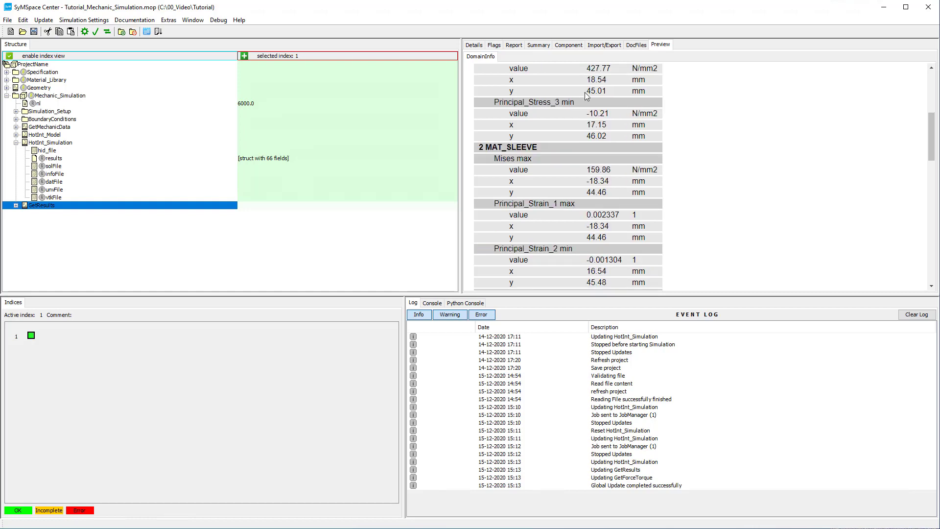
scroll(586, 95, down, 15)
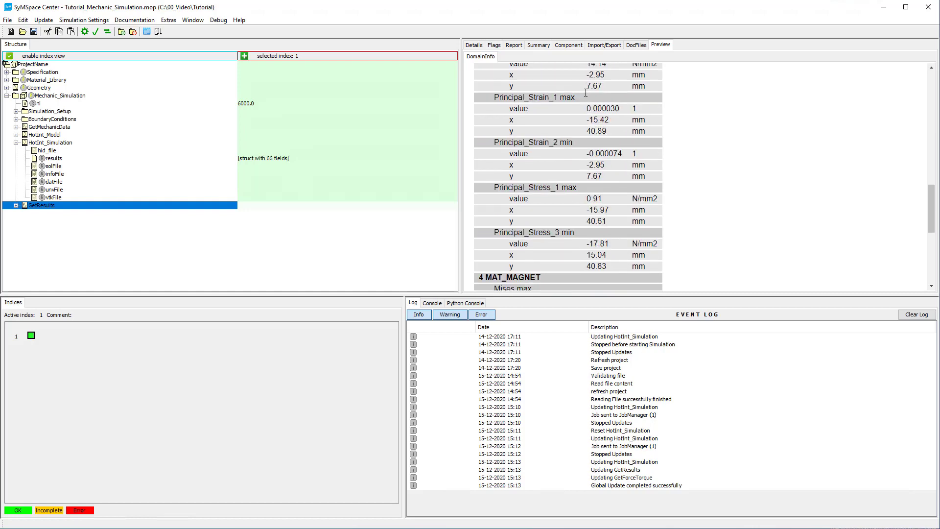